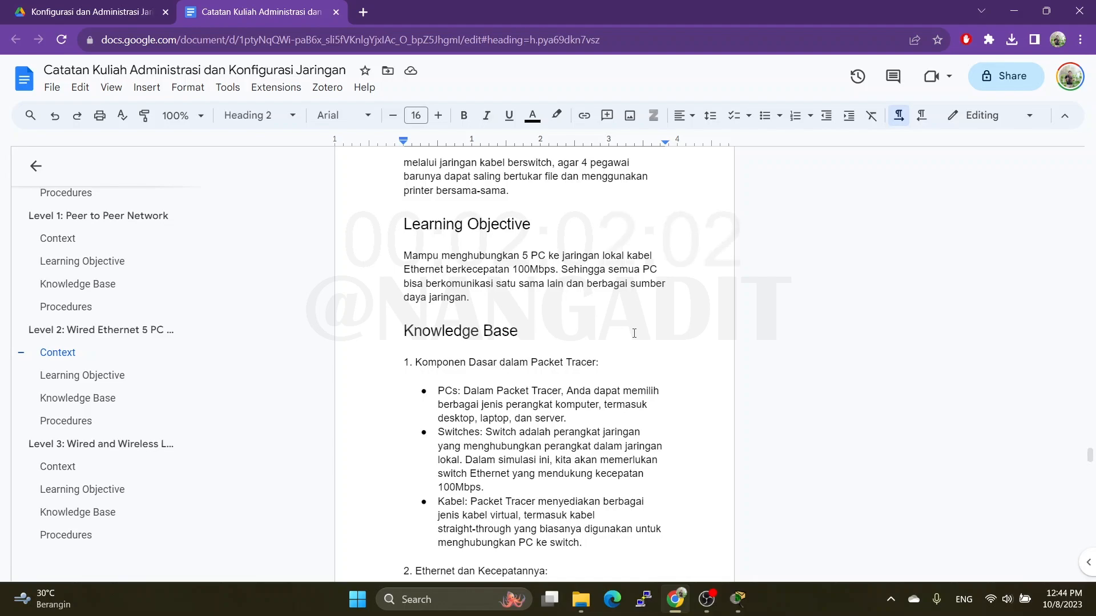
Search Google for "switch access layer" from the Level 2 outline and open the Versitron image of the Ethernet hierarchy layers
{"action": "scroll", "coordinate": [634, 333], "scroll_direction": "down", "scroll_amount": 10}
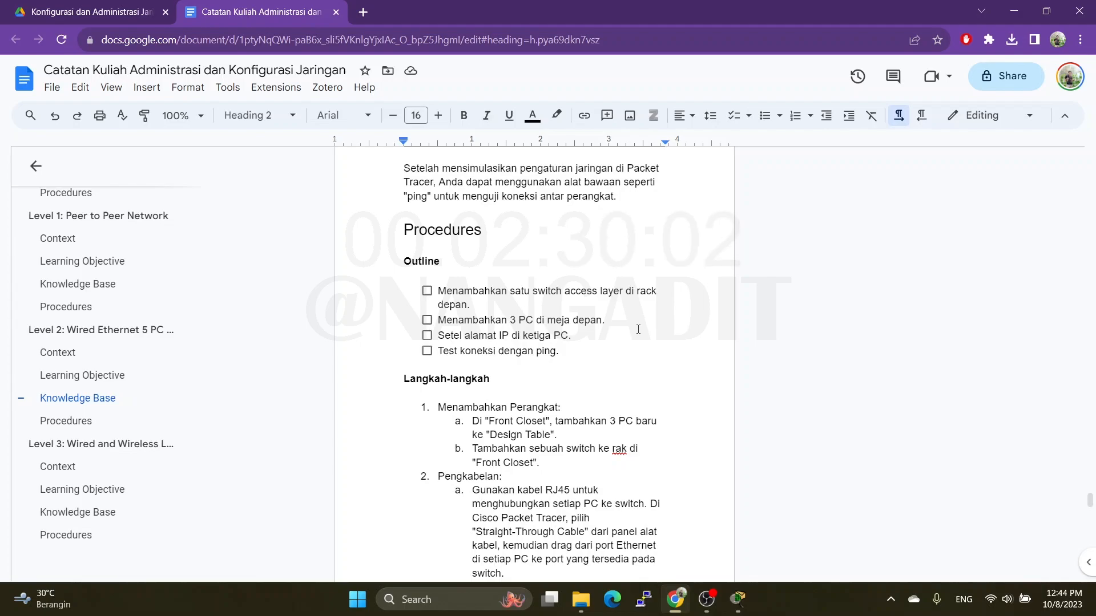
{"action": "left_click_drag", "start_coordinate": [532, 293], "coordinate": [364, 16]}
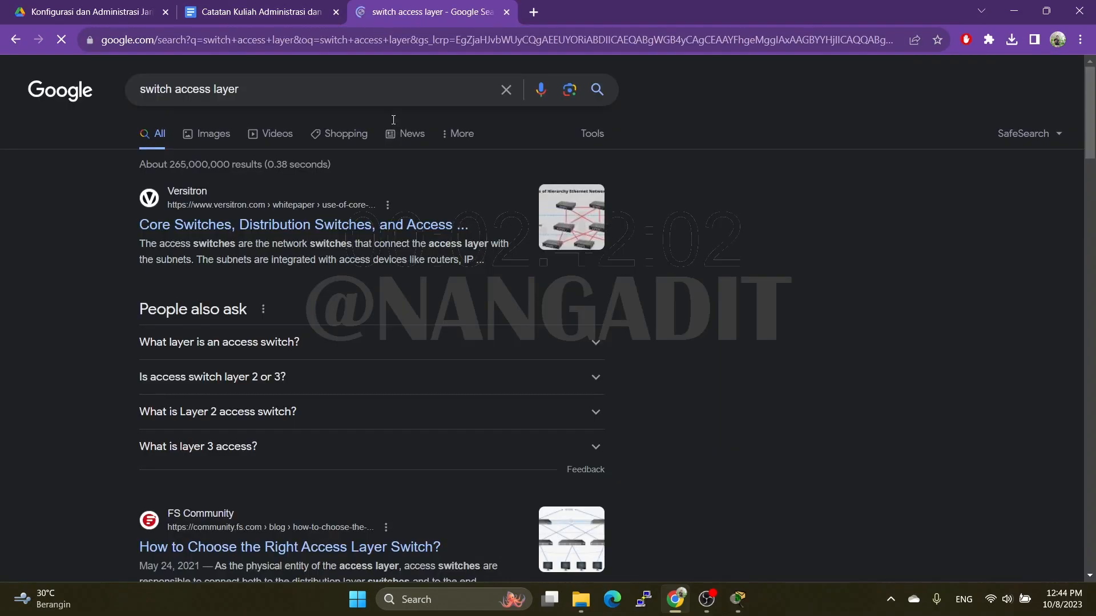
{"action": "left_click", "coordinate": [207, 134]}
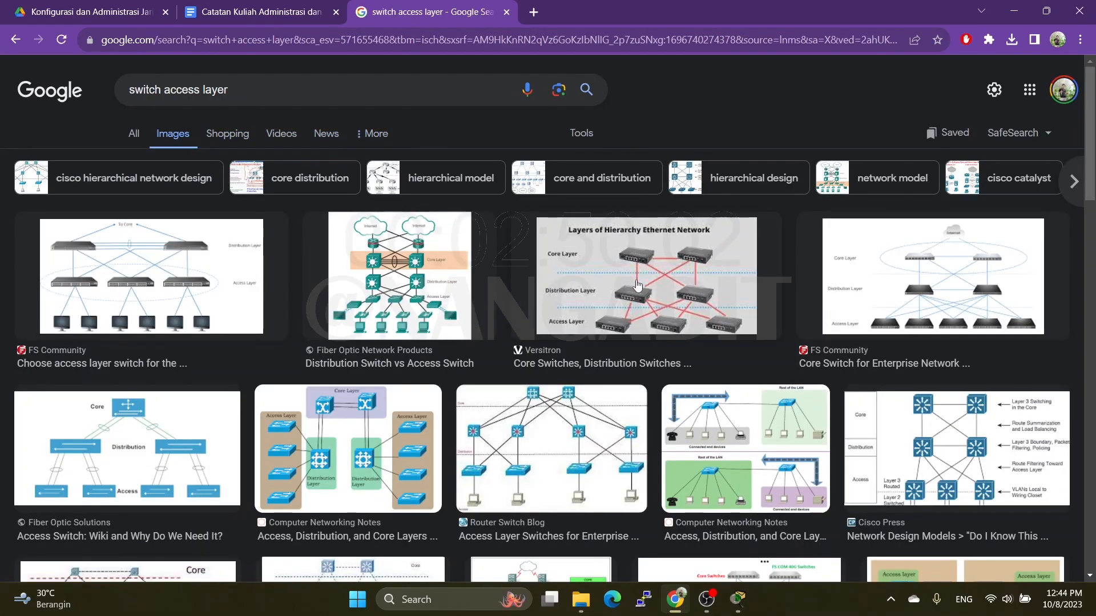
{"action": "left_click", "coordinate": [648, 263]}
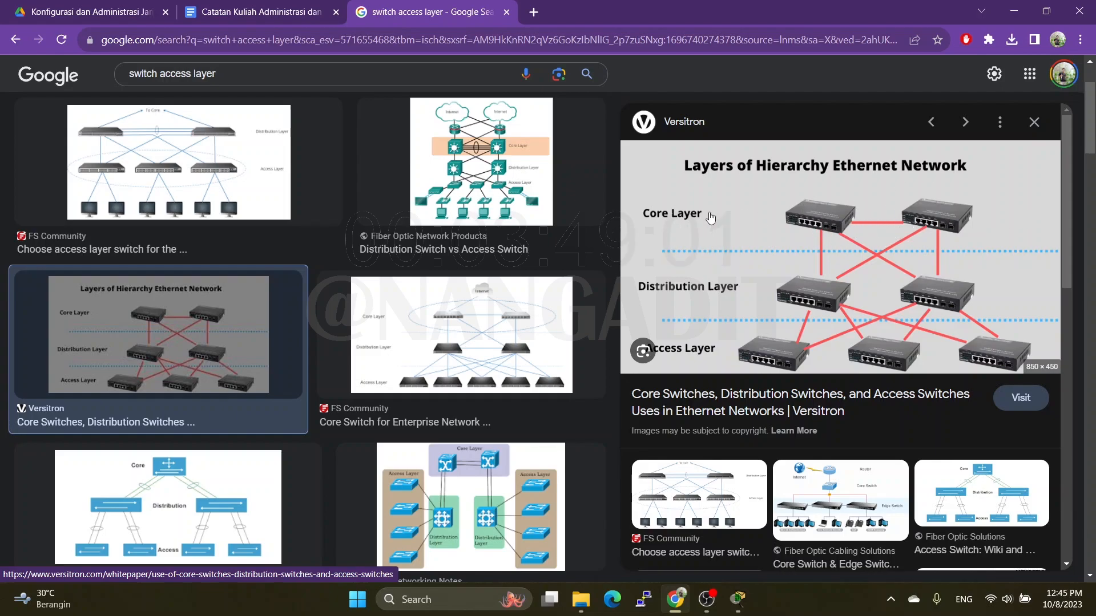
Return to the lecture notes and review the Level 2 procedure for adding devices, cabling and static IP configuration
{"action": "left_click", "coordinate": [162, 178]}
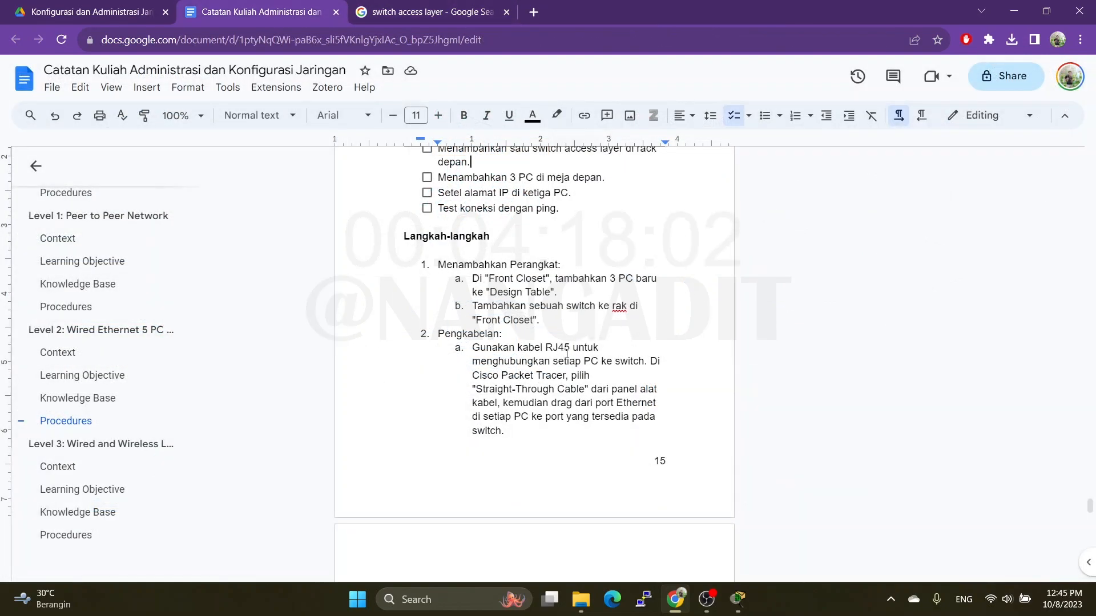
{"action": "scroll", "coordinate": [567, 353], "scroll_direction": "down", "scroll_amount": 6}
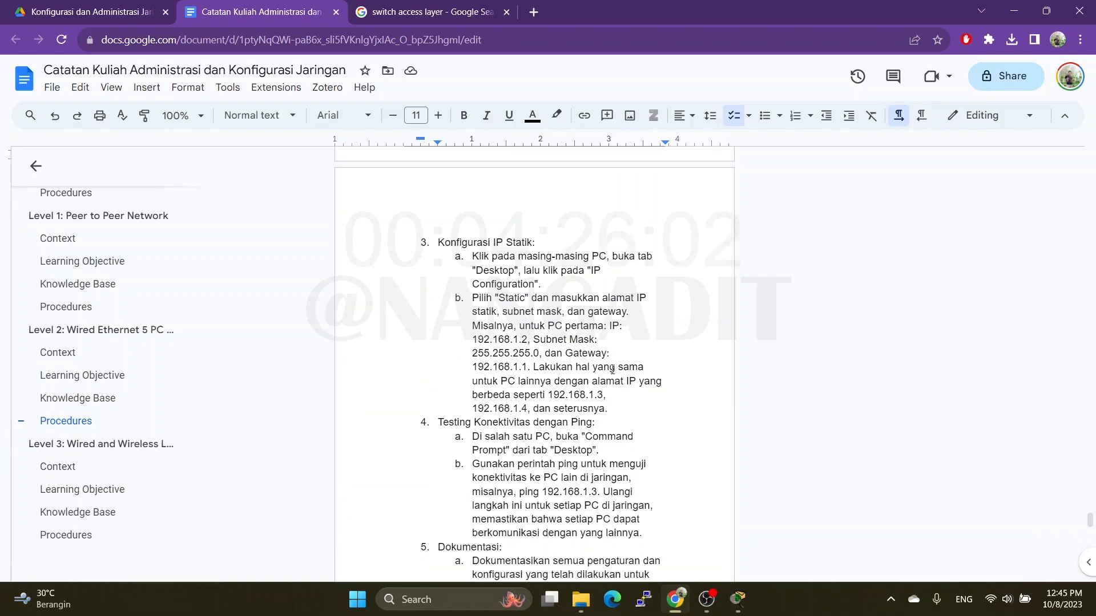
{"action": "scroll", "coordinate": [621, 376], "scroll_direction": "up", "scroll_amount": 4}
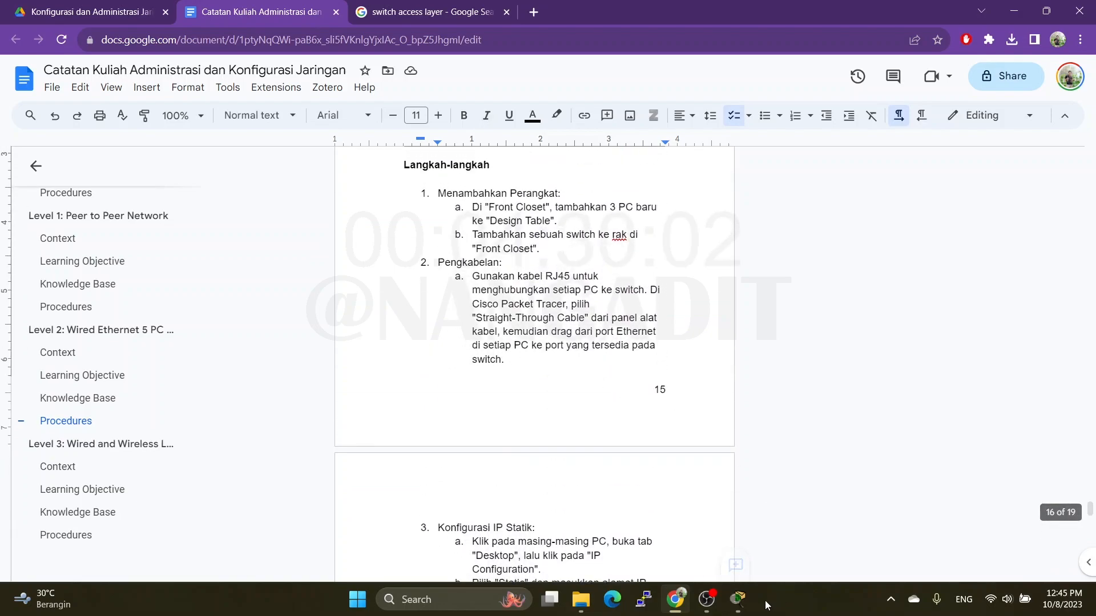
Switch to Cisco Packet Tracer and go into Denpasar, Eko Print, Front Closet in the physical workspace
{"action": "left_click", "coordinate": [748, 610]}
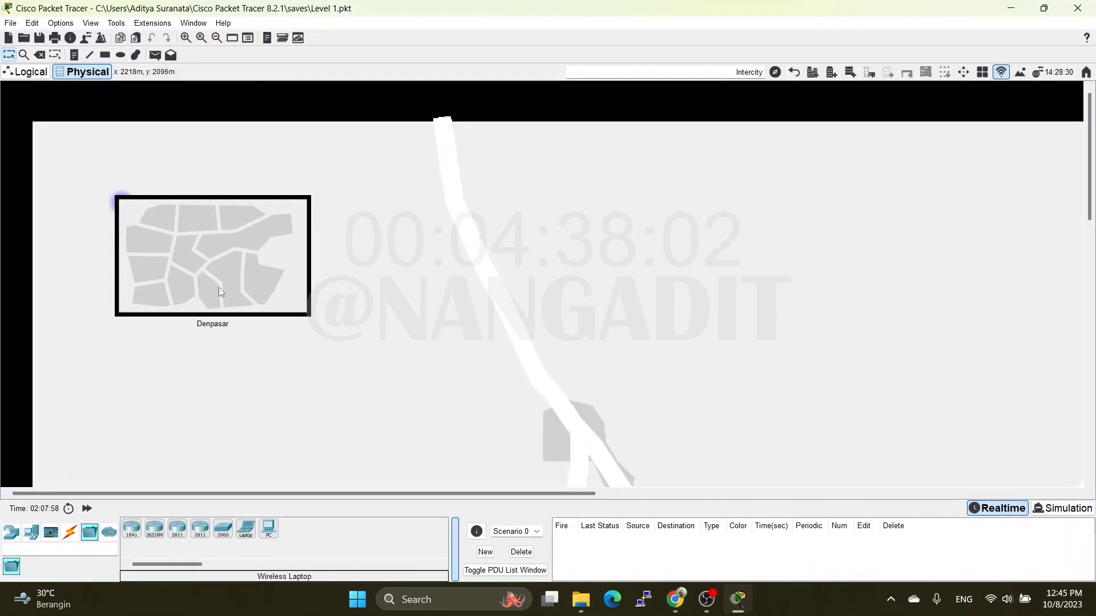
{"action": "left_click", "coordinate": [207, 250]}
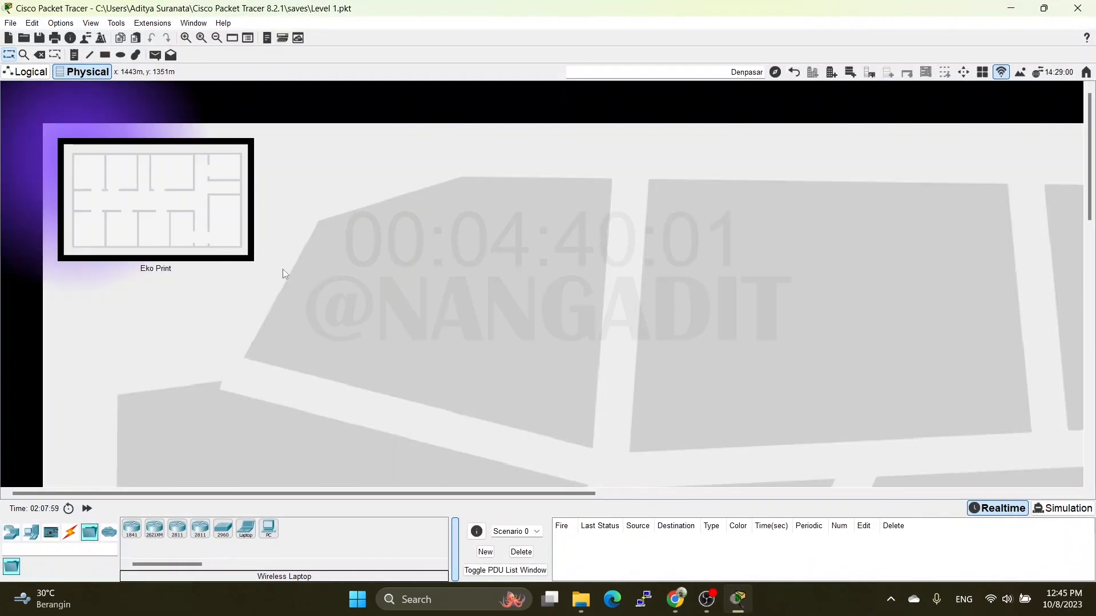
{"action": "left_click", "coordinate": [156, 194]}
{"action": "scroll", "coordinate": [509, 272], "scroll_direction": "down", "scroll_amount": 2}
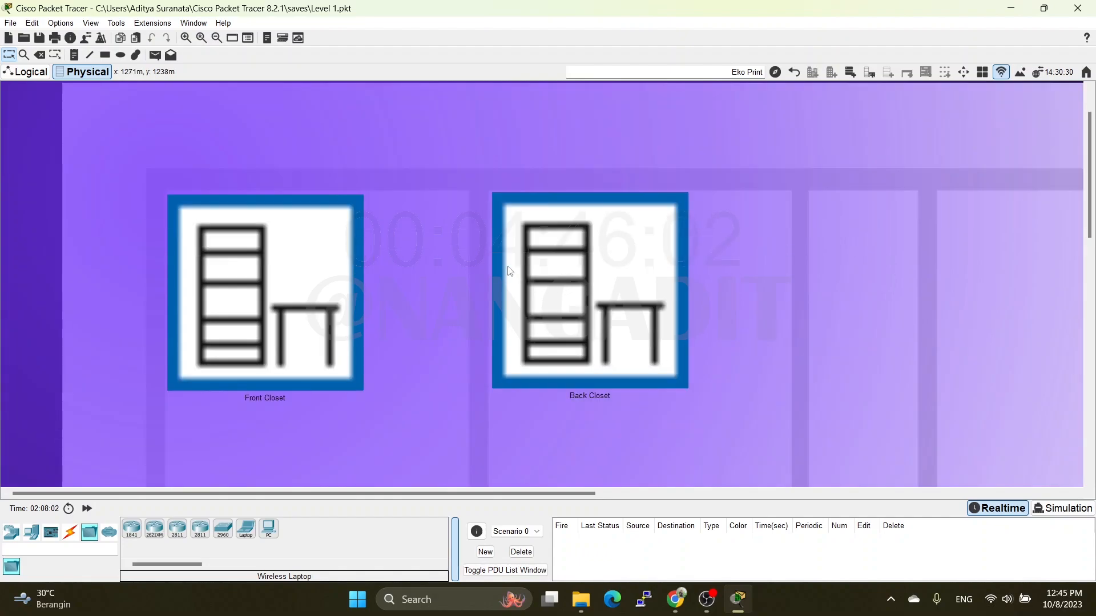
{"action": "left_click", "coordinate": [255, 267]}
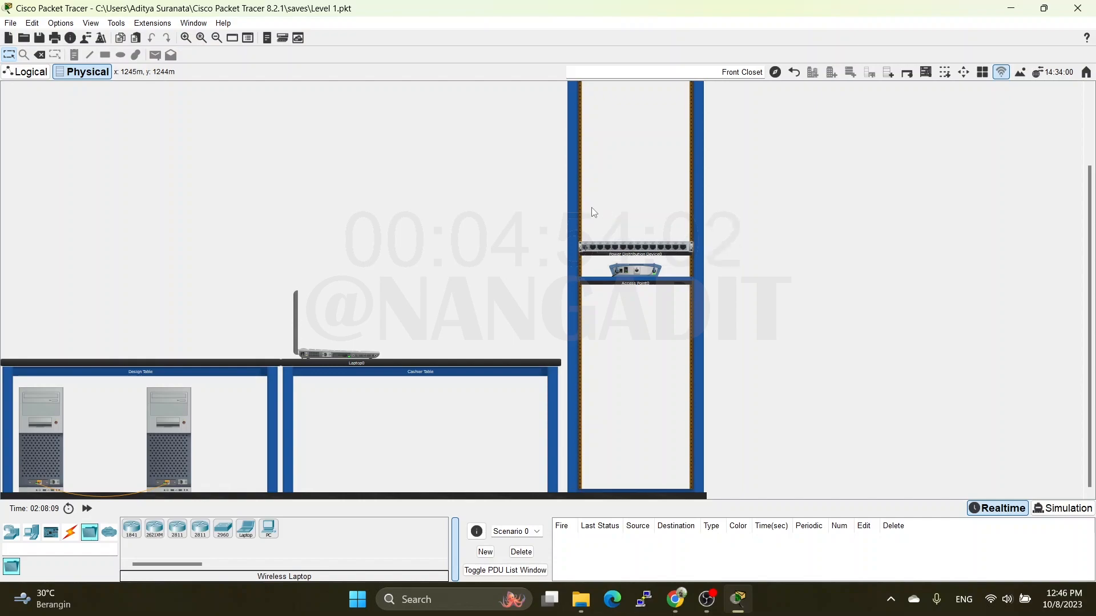
{"action": "left_click", "coordinate": [680, 283]}
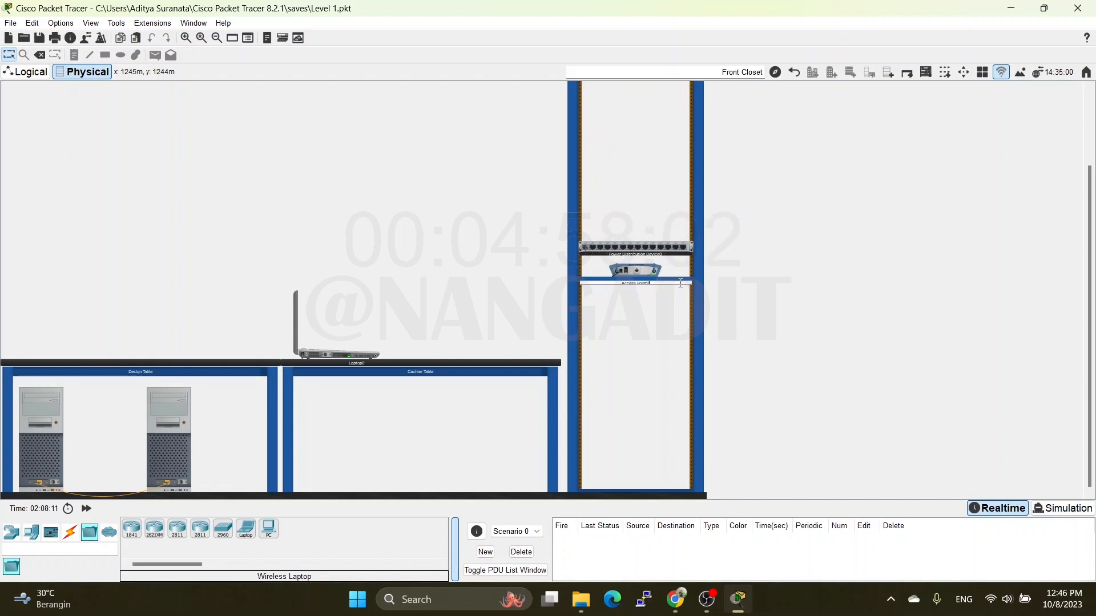
{"action": "left_click", "coordinate": [721, 299]}
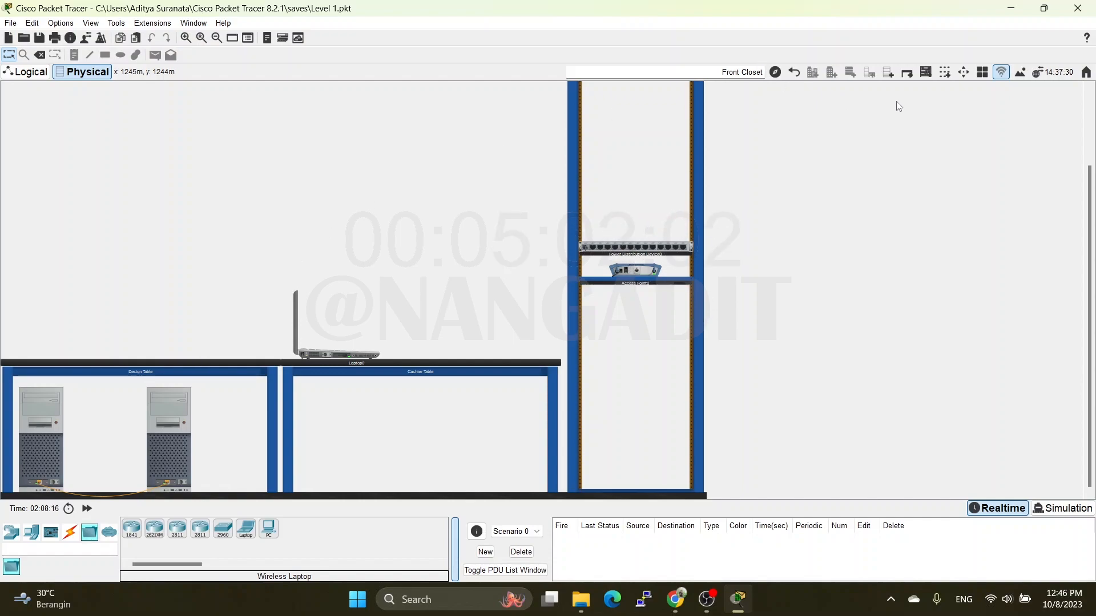
Add two new tables to the Front Closet beside the rack
{"action": "left_click", "coordinate": [907, 73]}
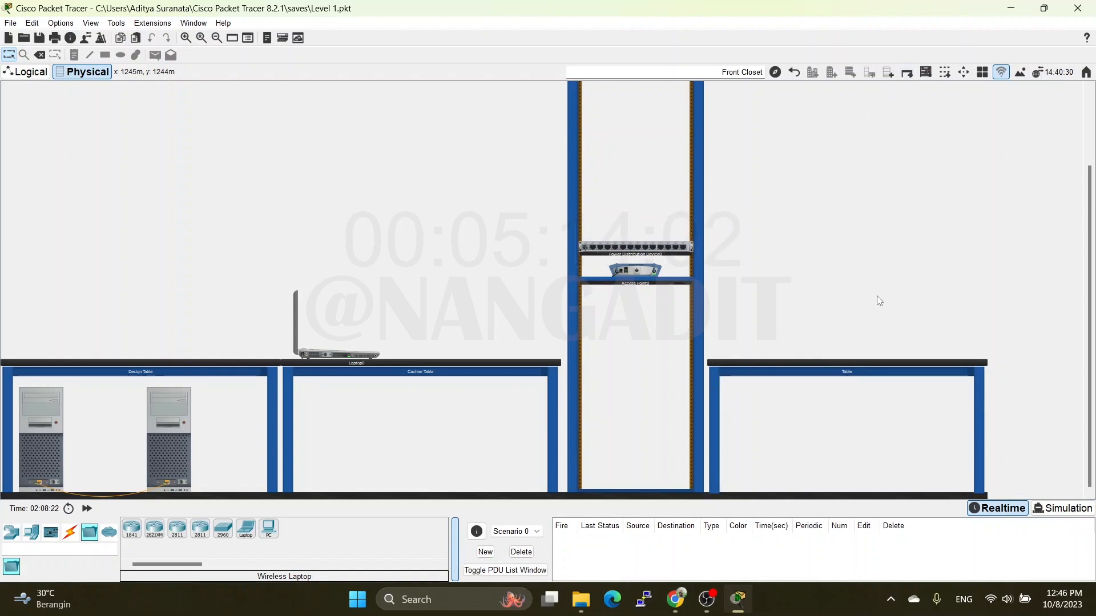
{"action": "right_click", "coordinate": [703, 220]}
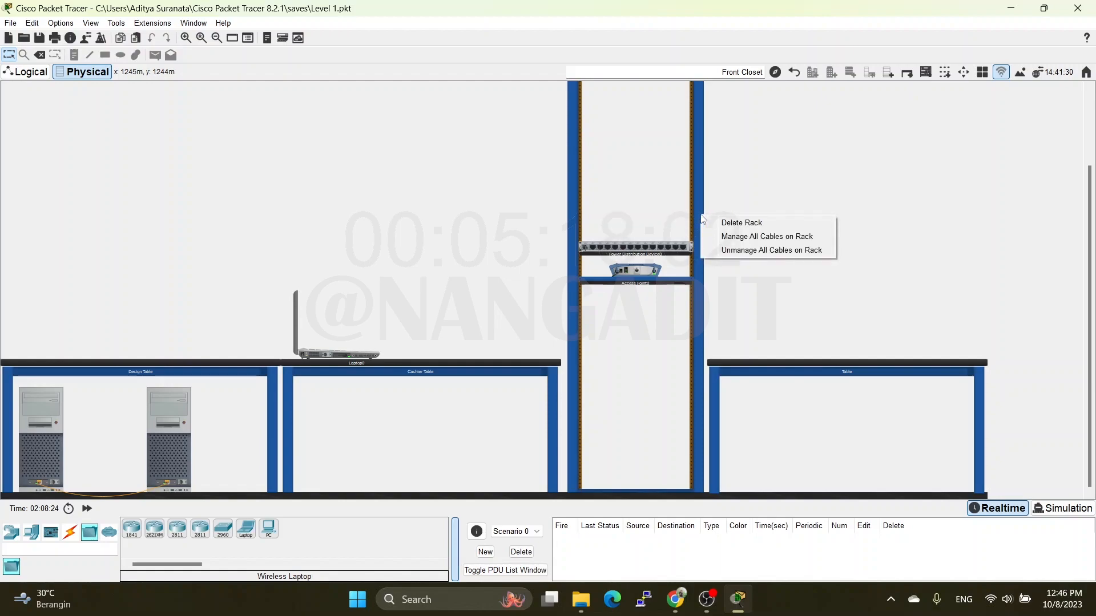
{"action": "left_click", "coordinate": [763, 146]}
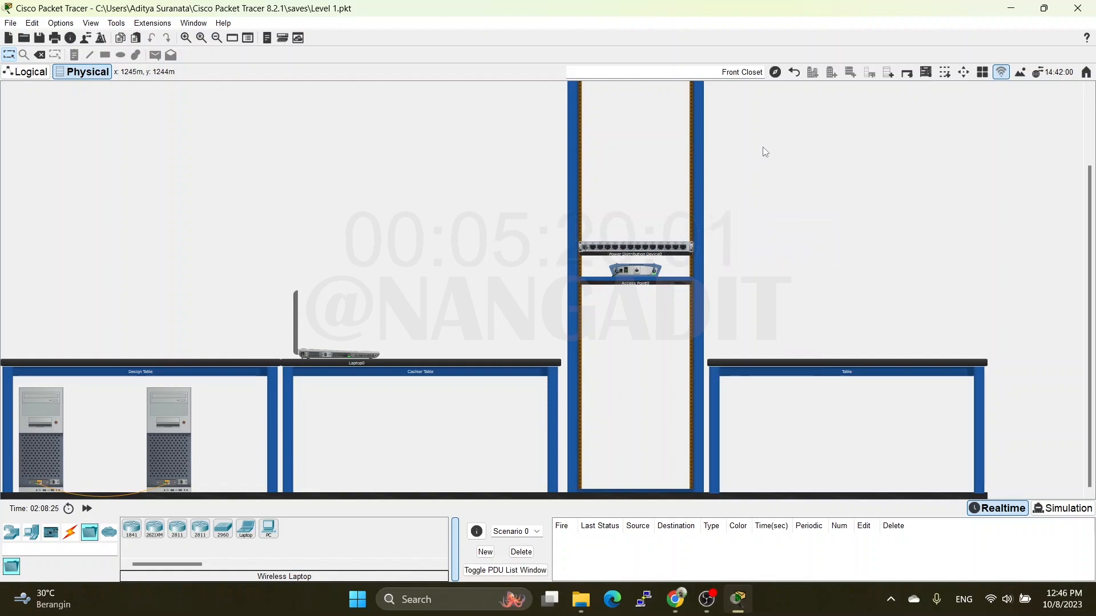
{"action": "left_click", "coordinate": [907, 73]}
Rename the new table next to the rack as "Design Table 2", with a space between the first two words
{"action": "left_click_drag", "start_coordinate": [587, 494], "coordinate": [804, 509]}
{"action": "left_click", "coordinate": [669, 373]}
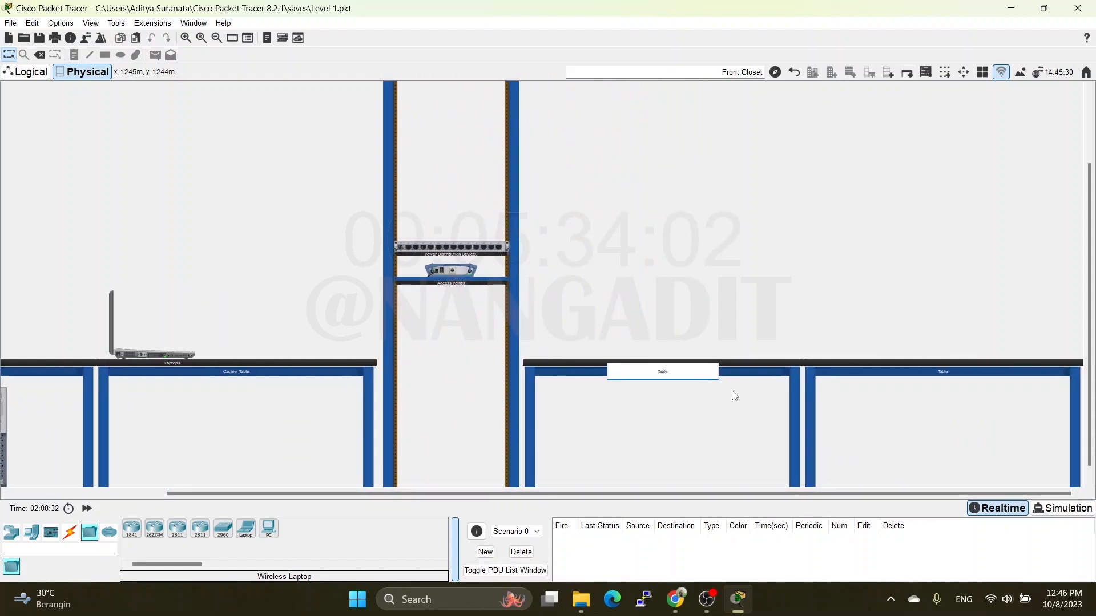
{"action": "type", "text": "De"}
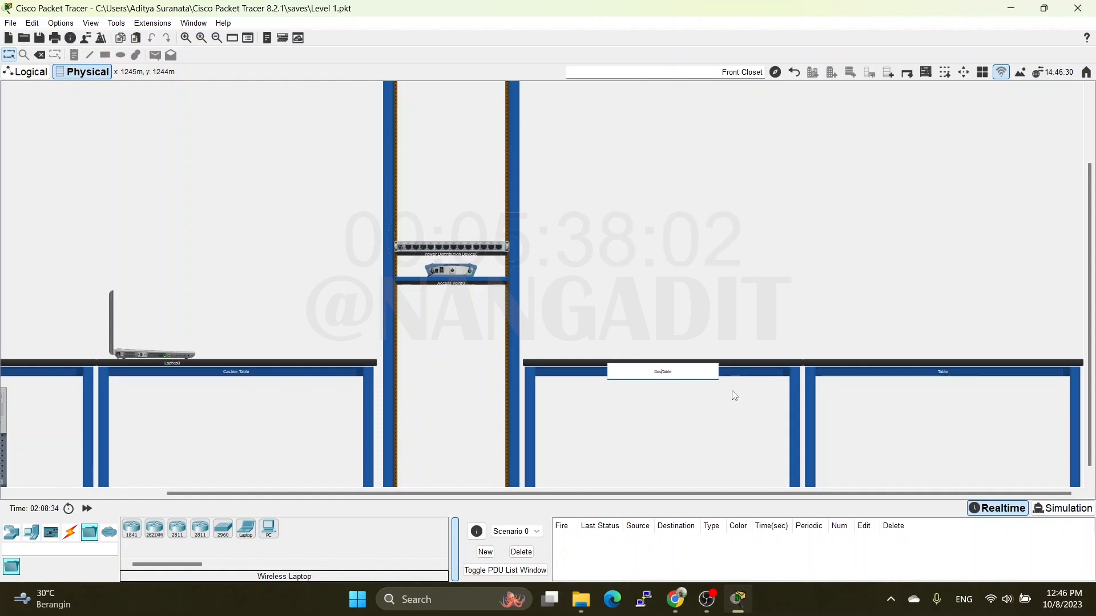
{"action": "type", "text": "sign"}
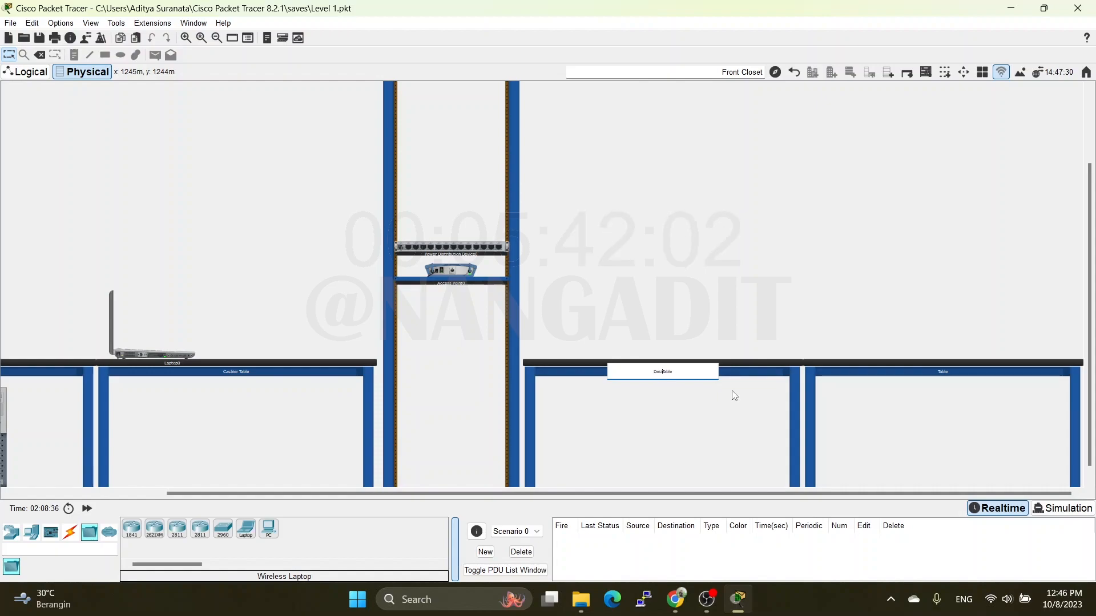
{"action": "key", "text": "End"}
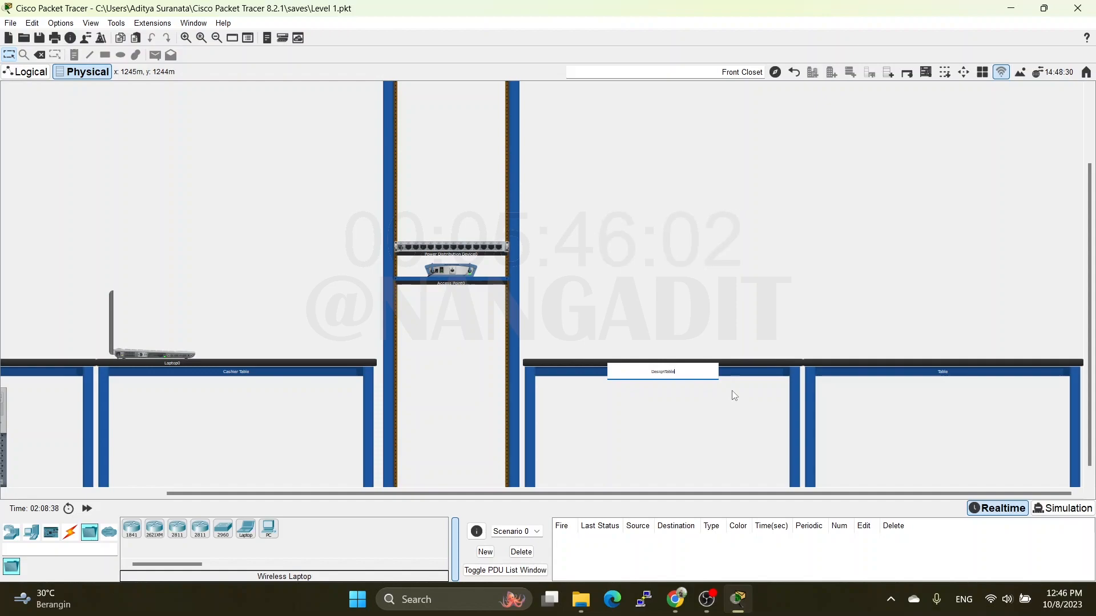
{"action": "left_click", "coordinate": [712, 242]}
{"action": "scroll", "coordinate": [736, 406], "scroll_direction": "up", "scroll_amount": 5}
{"action": "left_click_drag", "start_coordinate": [184, 498], "coordinate": [847, 493]}
{"action": "scroll", "coordinate": [756, 428], "scroll_direction": "down", "scroll_amount": 5}
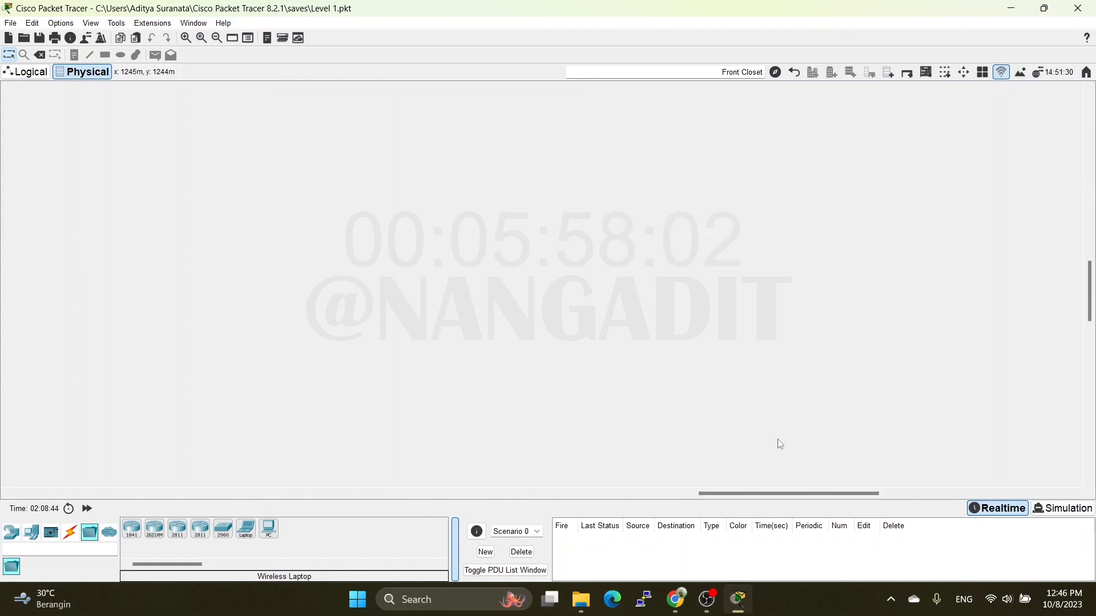
{"action": "scroll", "coordinate": [778, 443], "scroll_direction": "down", "scroll_amount": 4}
{"action": "left_click", "coordinate": [80, 331]}
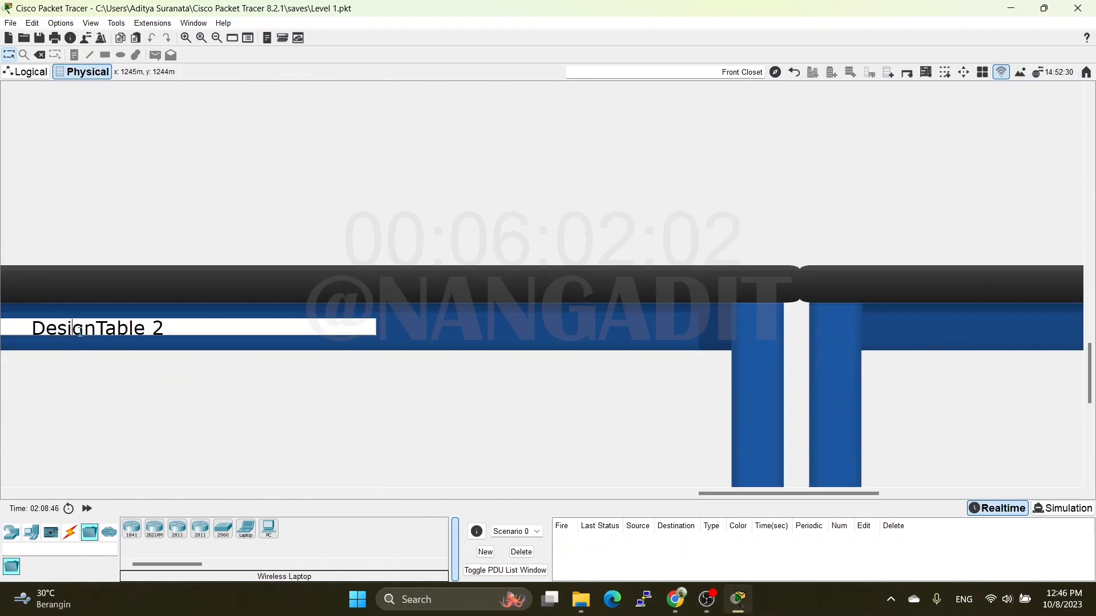
{"action": "key", "text": "Right"}
{"action": "key", "text": "Right"}
Rename the other new table, farther from the rack, as "Design Table 3"
{"action": "left_click_drag", "start_coordinate": [706, 500], "coordinate": [833, 501]}
{"action": "left_click", "coordinate": [717, 326]}
{"action": "double_click", "coordinate": [713, 327]}
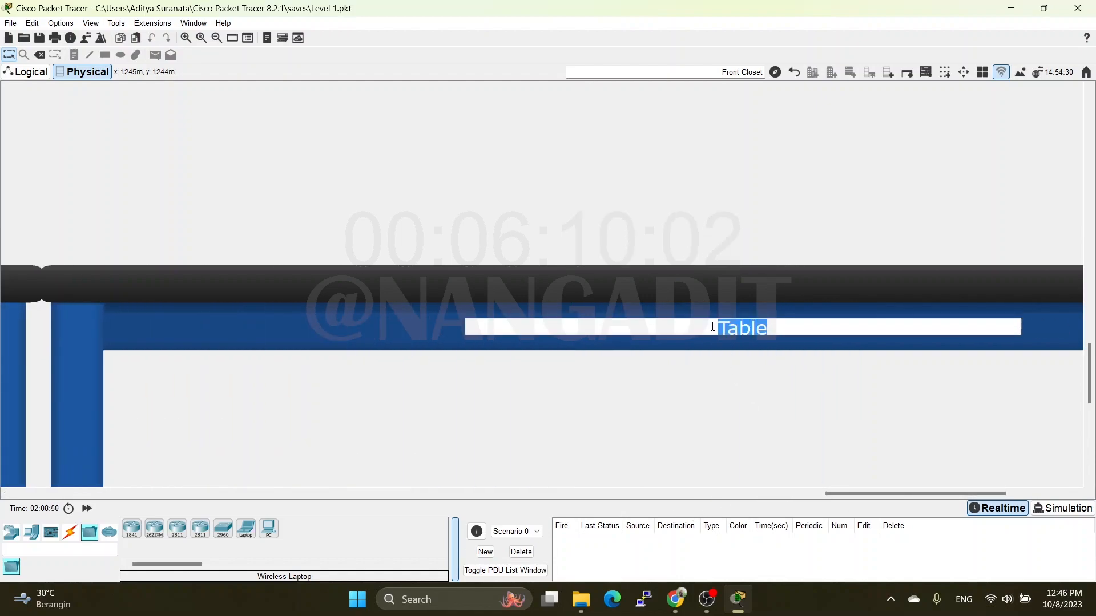
{"action": "key", "text": "Right"}
{"action": "key", "text": "Left"}
{"action": "type", "text": "Design"}
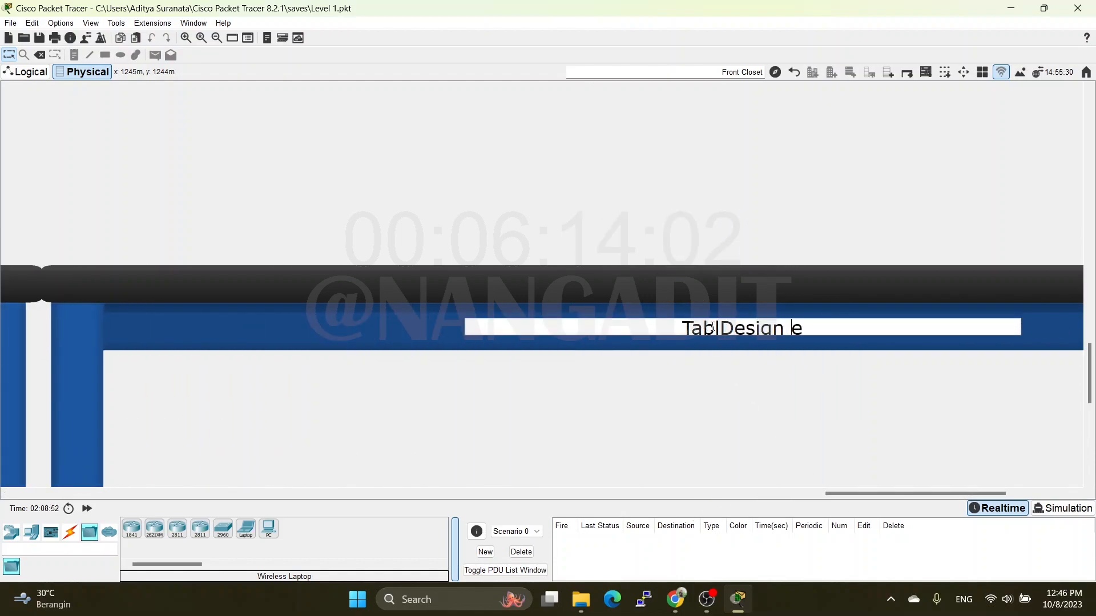
{"action": "key", "text": "ctrl+a"}
{"action": "type", "text": "Design "}
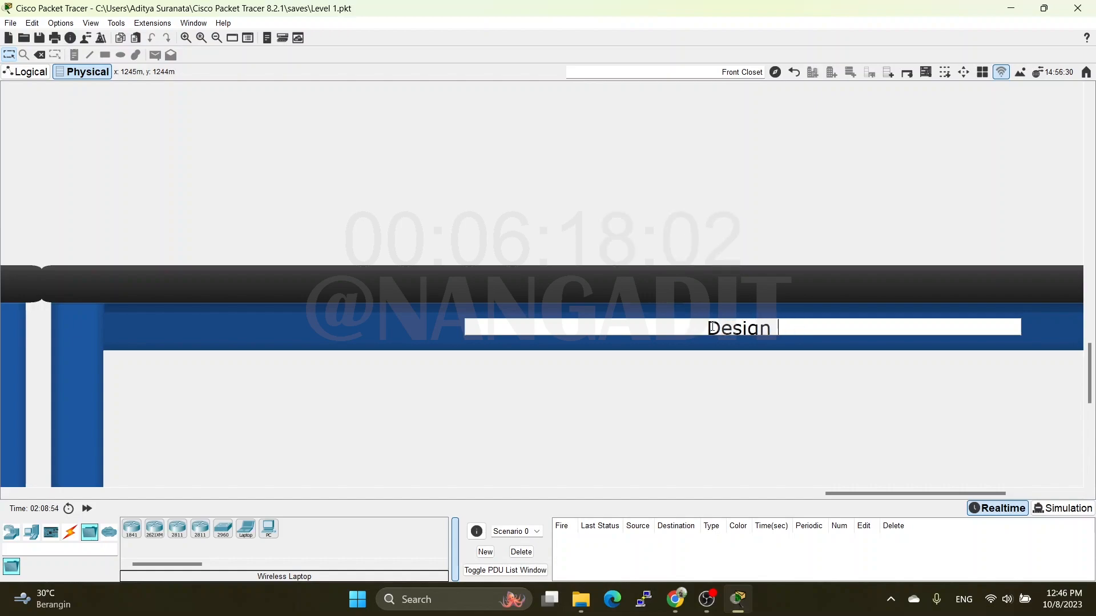
{"action": "type", "text": "Table 2"}
{"action": "key", "text": "BackSpace"}
{"action": "type", "text": "3"}
{"action": "key", "text": "Return"}
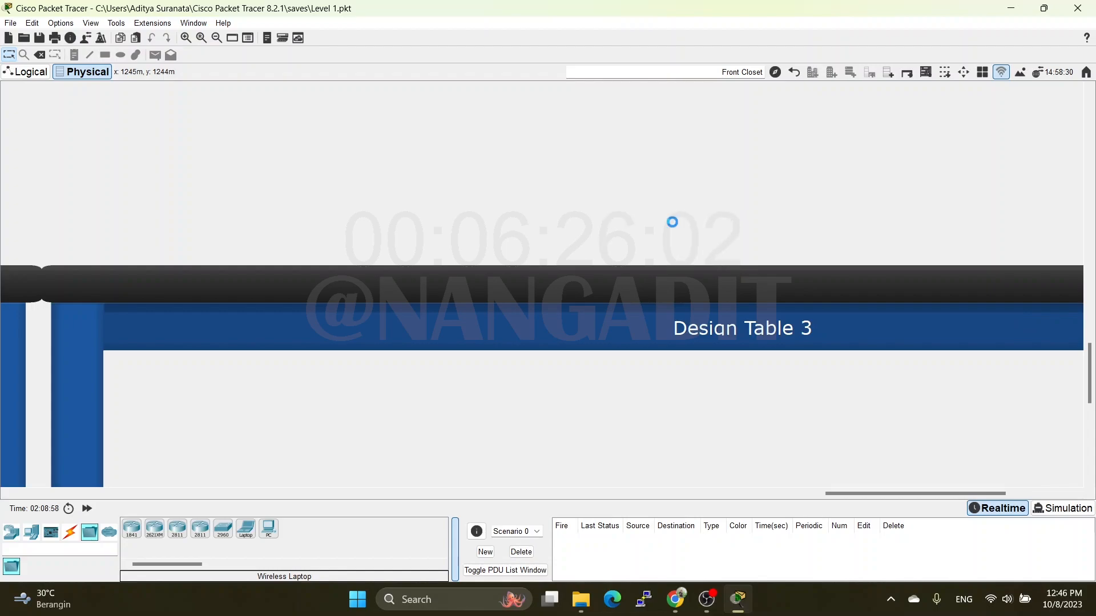
Place three PC-PT end devices: two under Design Table 2 and one under Design Table 3
{"action": "scroll", "coordinate": [666, 223], "scroll_direction": "down", "scroll_amount": 8}
{"action": "scroll", "coordinate": [188, 264], "scroll_direction": "up", "scroll_amount": 4}
{"action": "scroll", "coordinate": [305, 318], "scroll_direction": "down", "scroll_amount": 3}
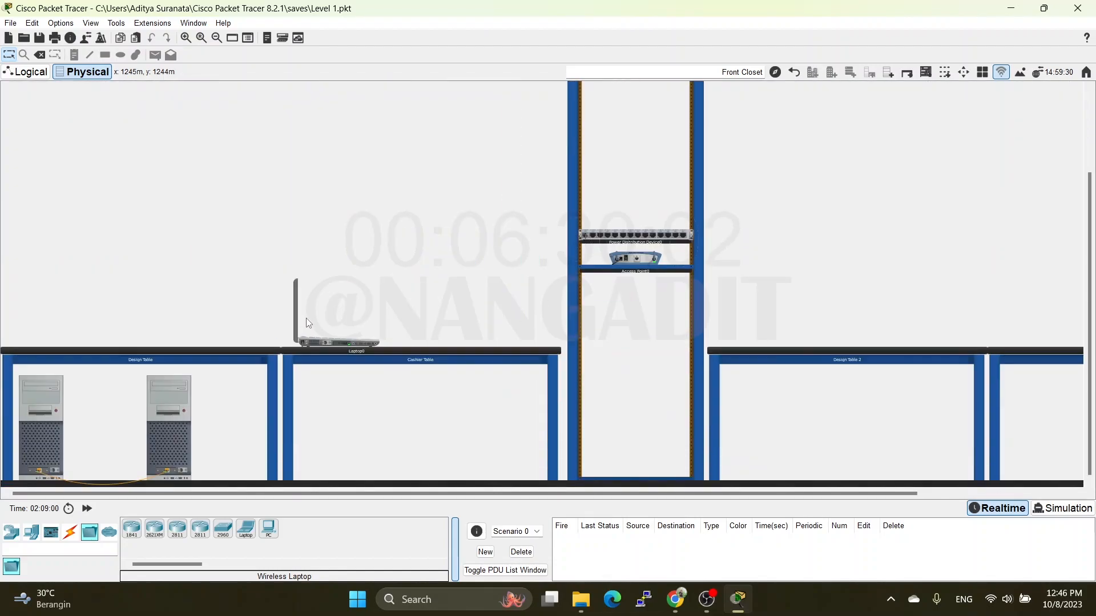
{"action": "left_click", "coordinate": [32, 532]}
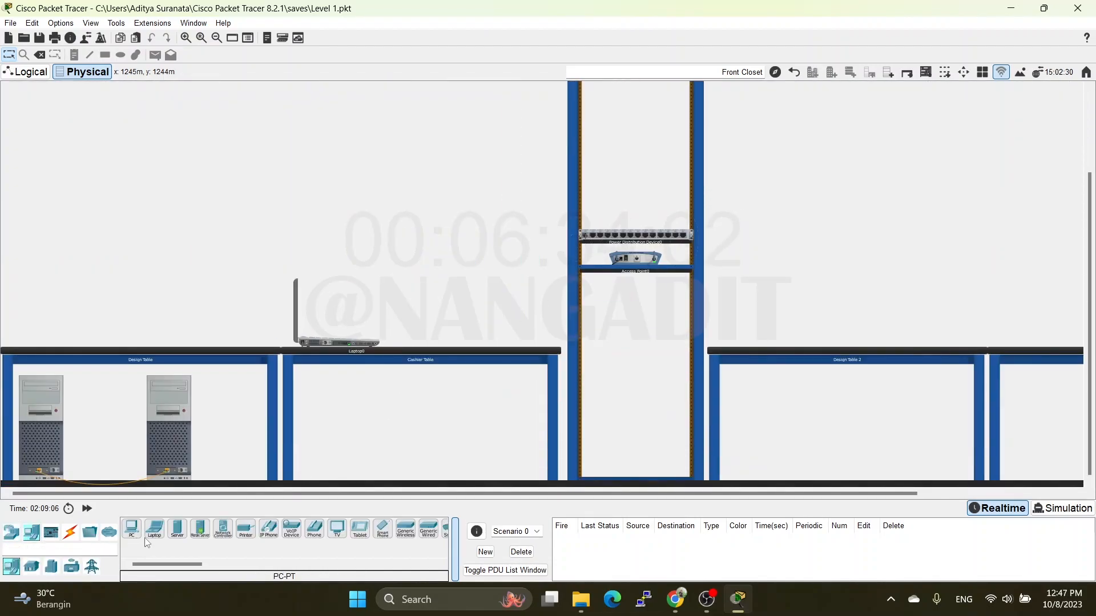
{"action": "left_click", "coordinate": [132, 529]}
{"action": "left_click", "coordinate": [751, 435]}
{"action": "left_click", "coordinate": [129, 531]}
{"action": "left_click", "coordinate": [877, 434]}
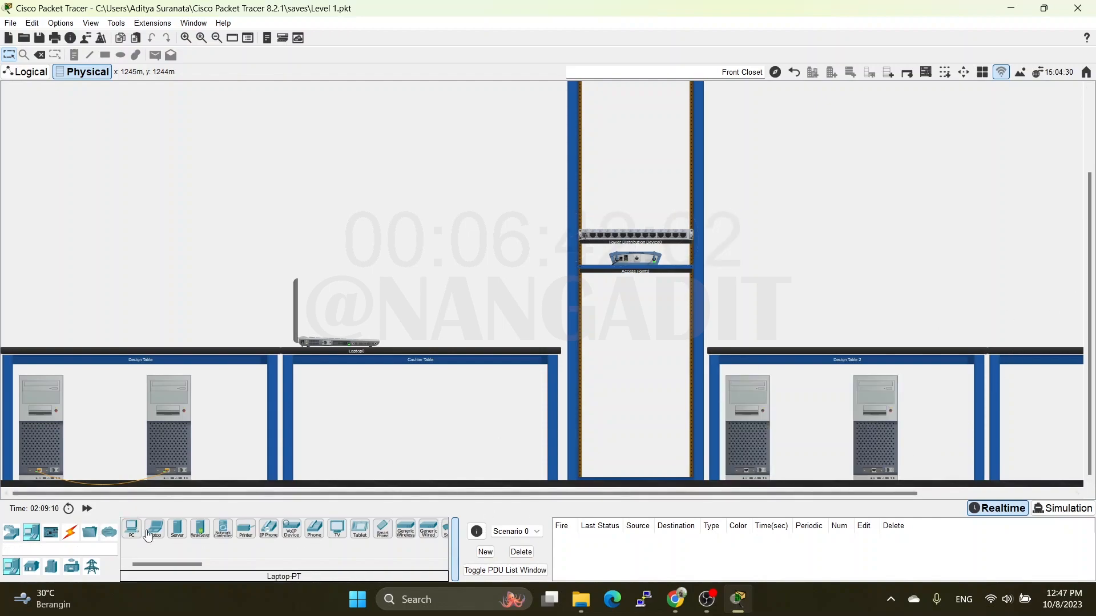
{"action": "left_click", "coordinate": [131, 530]}
{"action": "left_click", "coordinate": [1027, 433]}
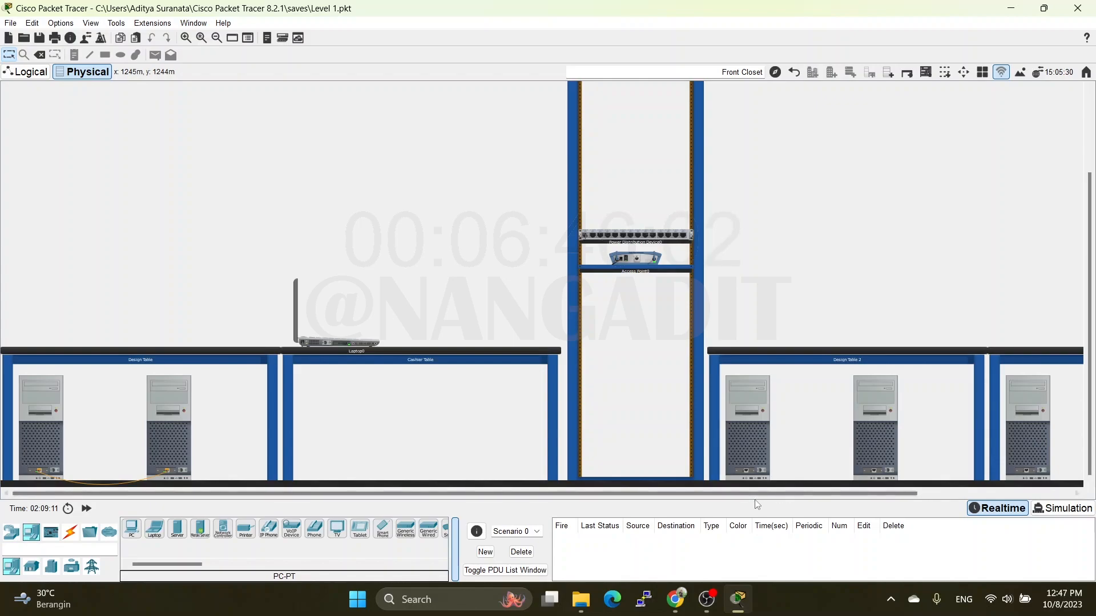
Delete the cable connecting the two PCs under the original Design Table
{"action": "scroll", "coordinate": [37, 477], "scroll_direction": "up", "scroll_amount": 2}
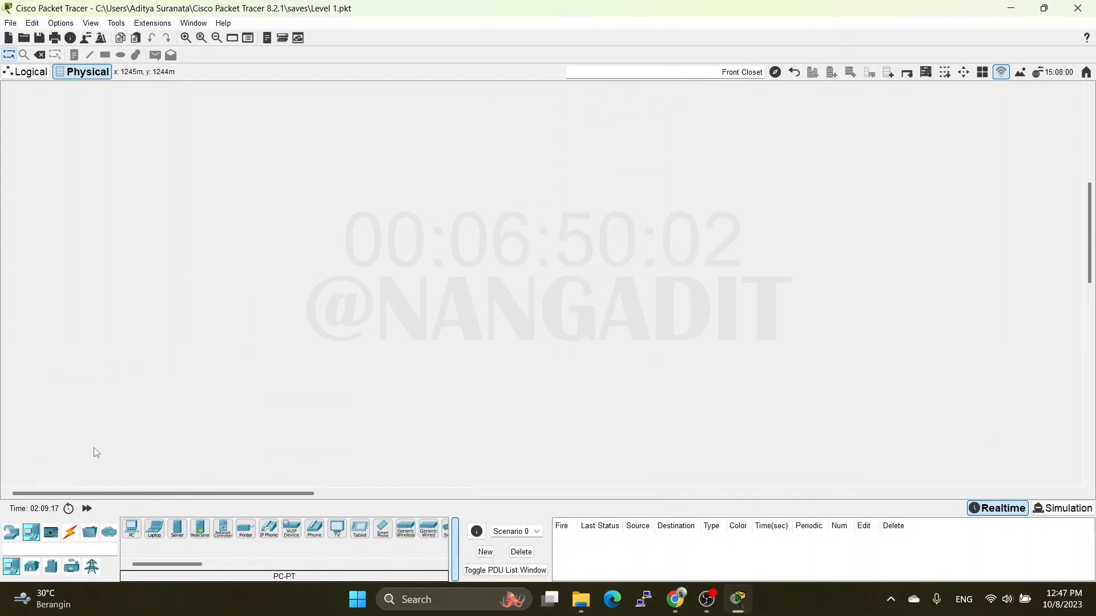
{"action": "scroll", "coordinate": [94, 451], "scroll_direction": "down", "scroll_amount": 5}
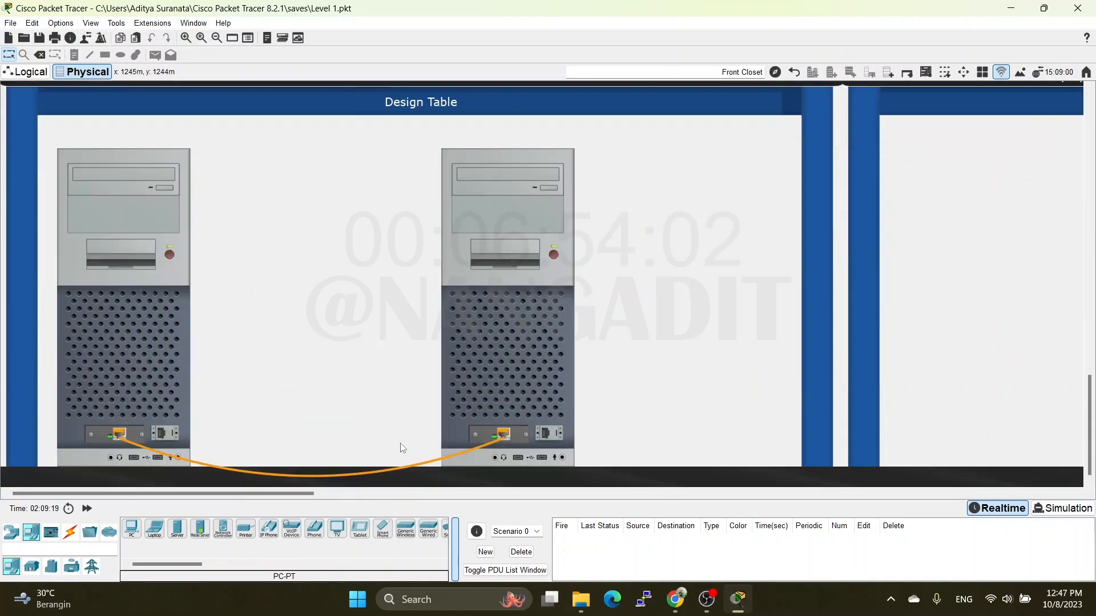
{"action": "mouse_move", "coordinate": [401, 446]}
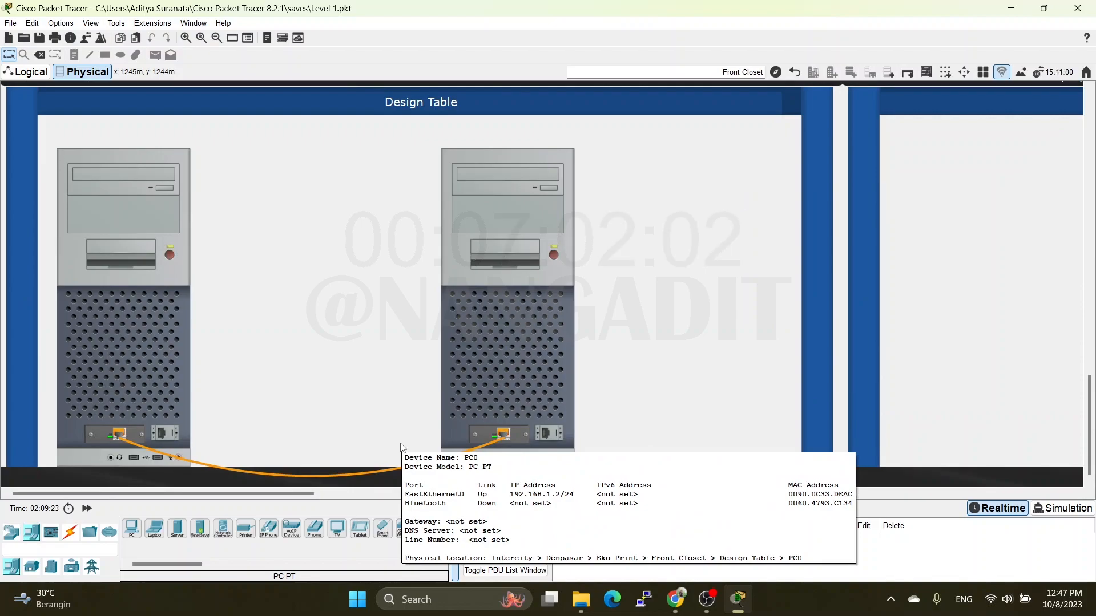
{"action": "right_click", "coordinate": [288, 472]}
{"action": "left_click", "coordinate": [286, 472]}
{"action": "right_click", "coordinate": [283, 474]}
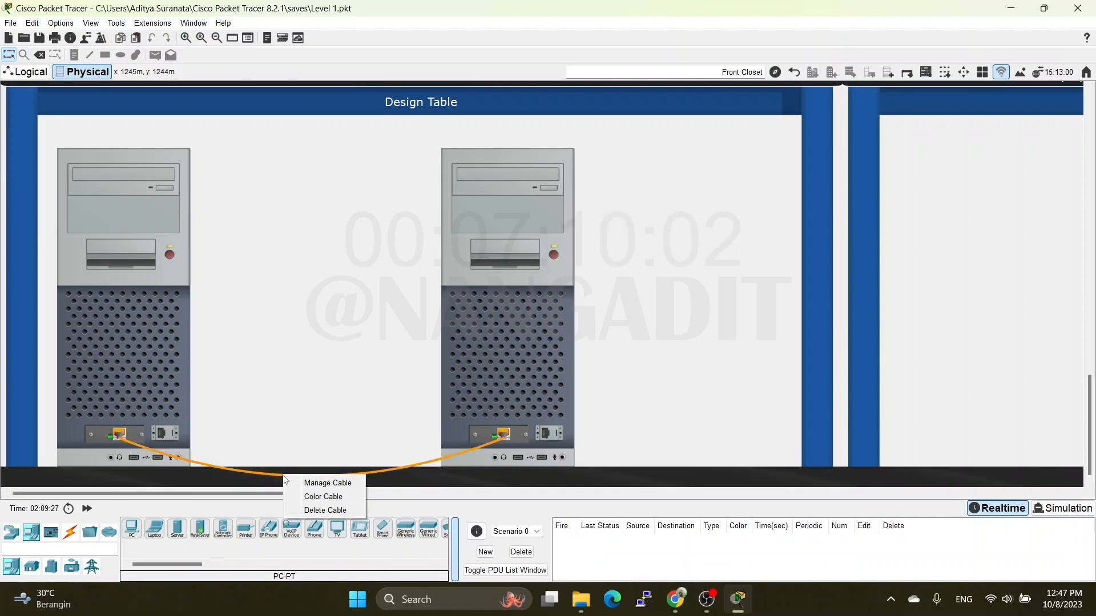
{"action": "left_click", "coordinate": [311, 510]}
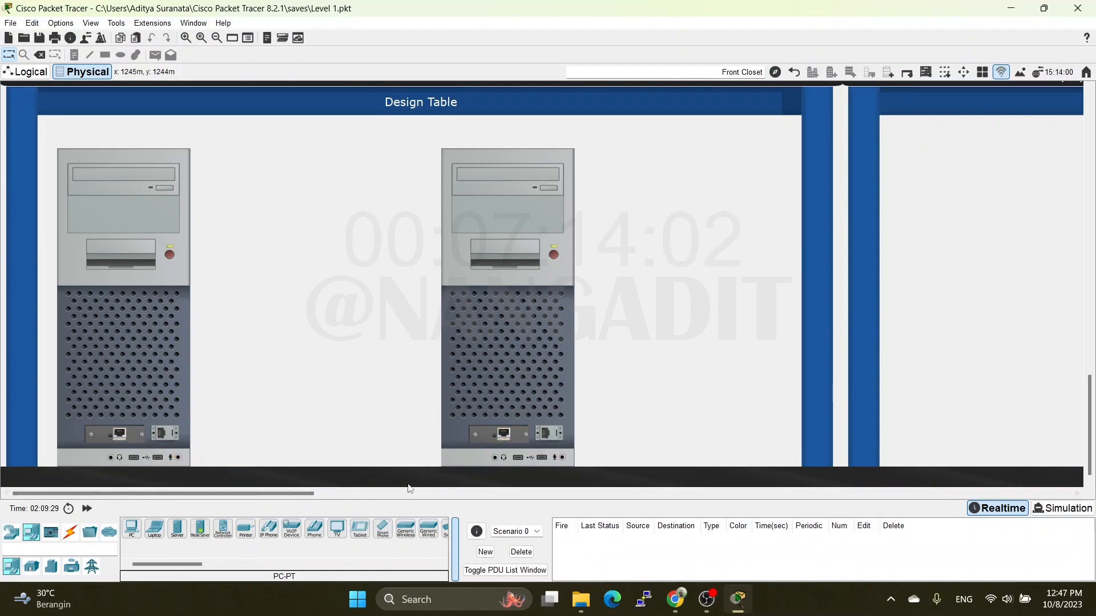
Place a 2960 IOS15 switch near the bottom of the rack in the Front Closet
{"action": "left_click", "coordinate": [76, 535]}
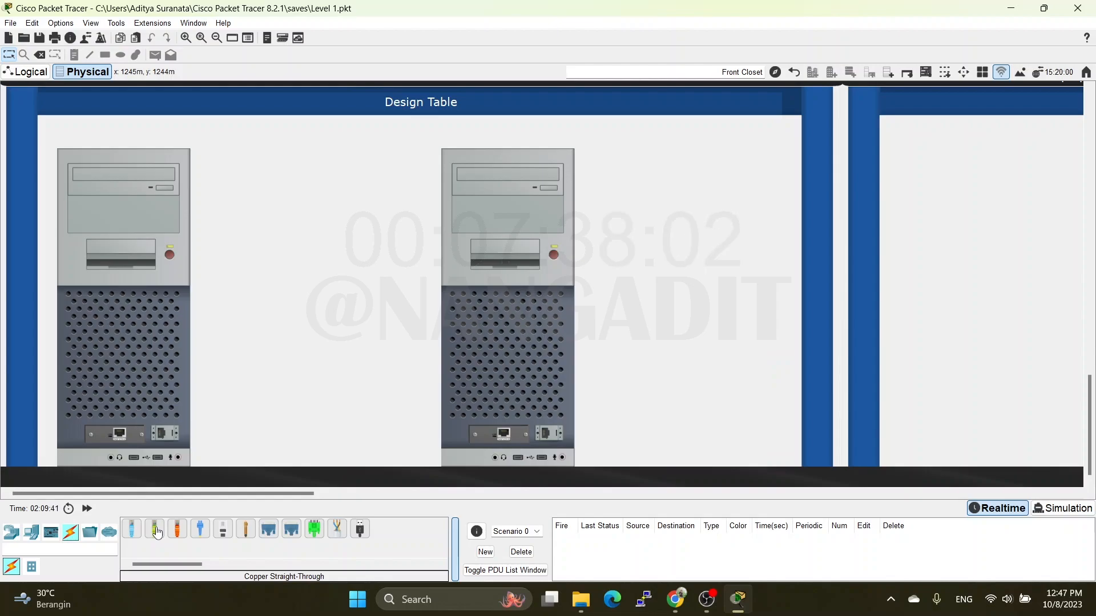
{"action": "left_click_drag", "start_coordinate": [300, 491], "coordinate": [656, 441]}
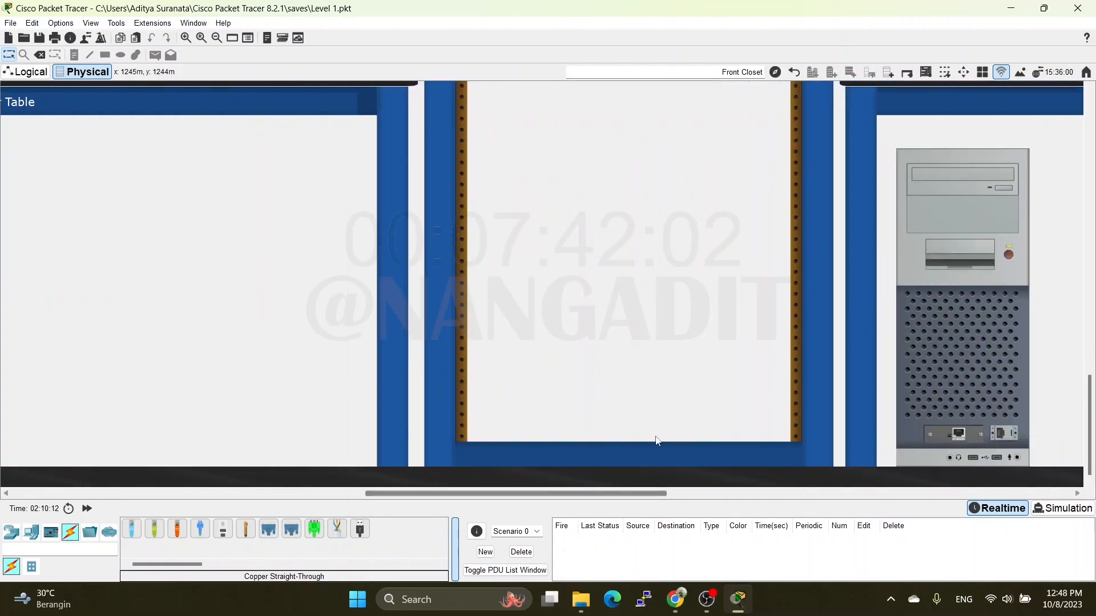
{"action": "scroll", "coordinate": [662, 391], "scroll_direction": "down", "scroll_amount": 2}
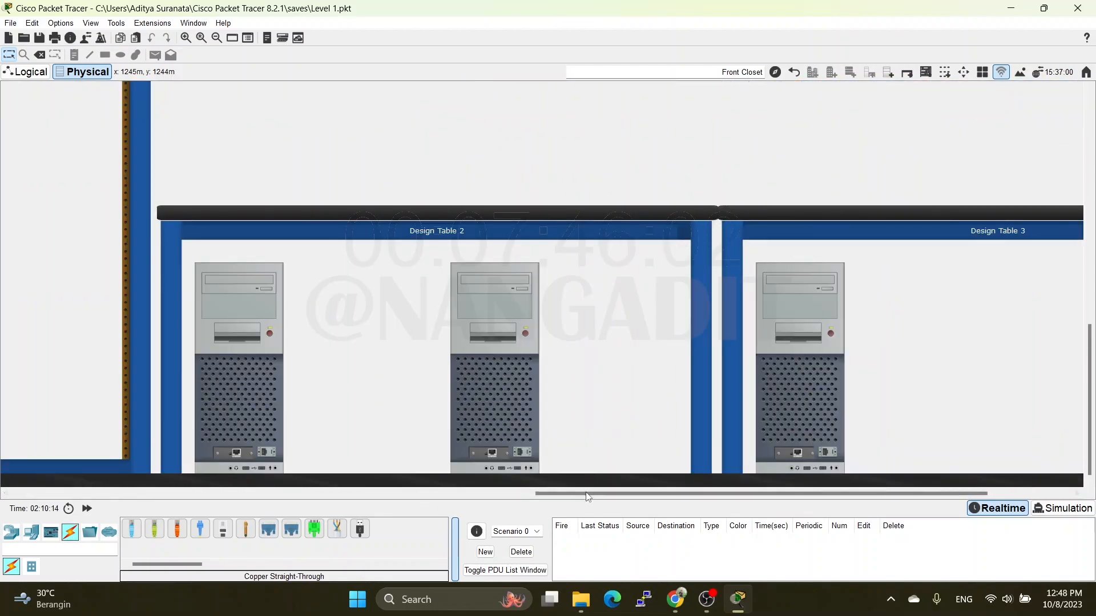
{"action": "left_click_drag", "start_coordinate": [588, 494], "coordinate": [688, 490]}
{"action": "left_click_drag", "start_coordinate": [861, 484], "coordinate": [386, 470]}
{"action": "scroll", "coordinate": [419, 370], "scroll_direction": "up", "scroll_amount": 2}
{"action": "scroll", "coordinate": [419, 372], "scroll_direction": "down", "scroll_amount": 1}
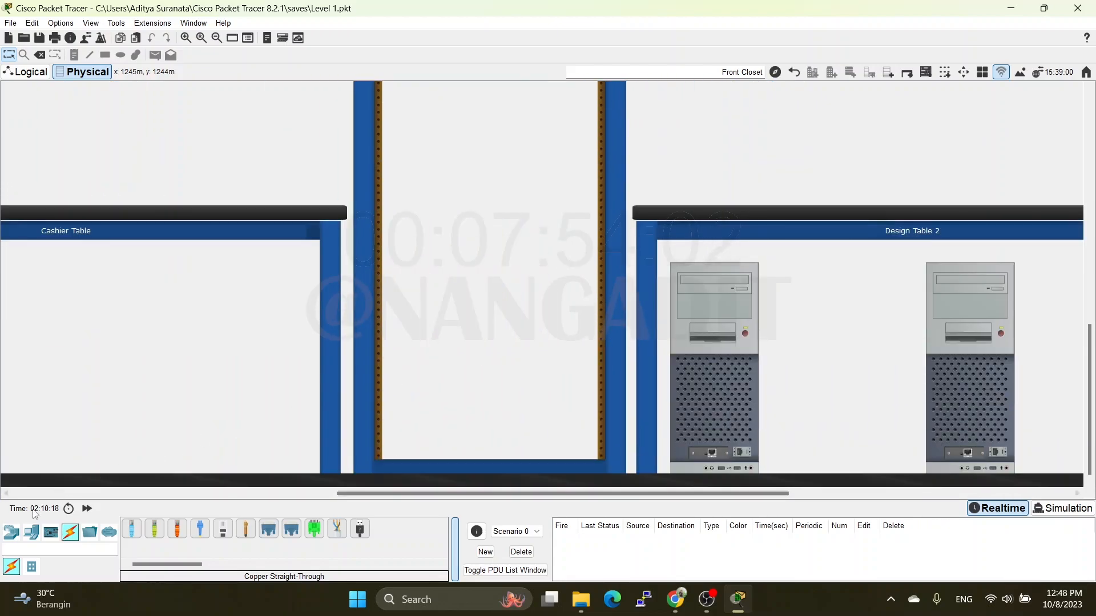
{"action": "left_click", "coordinate": [14, 532]}
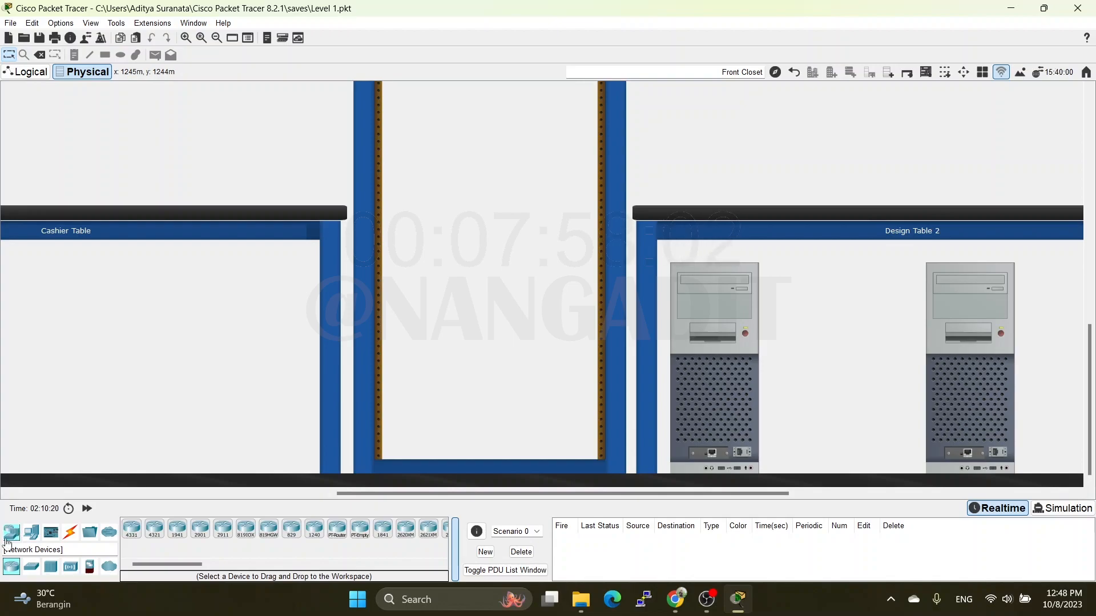
{"action": "left_click", "coordinate": [32, 571]}
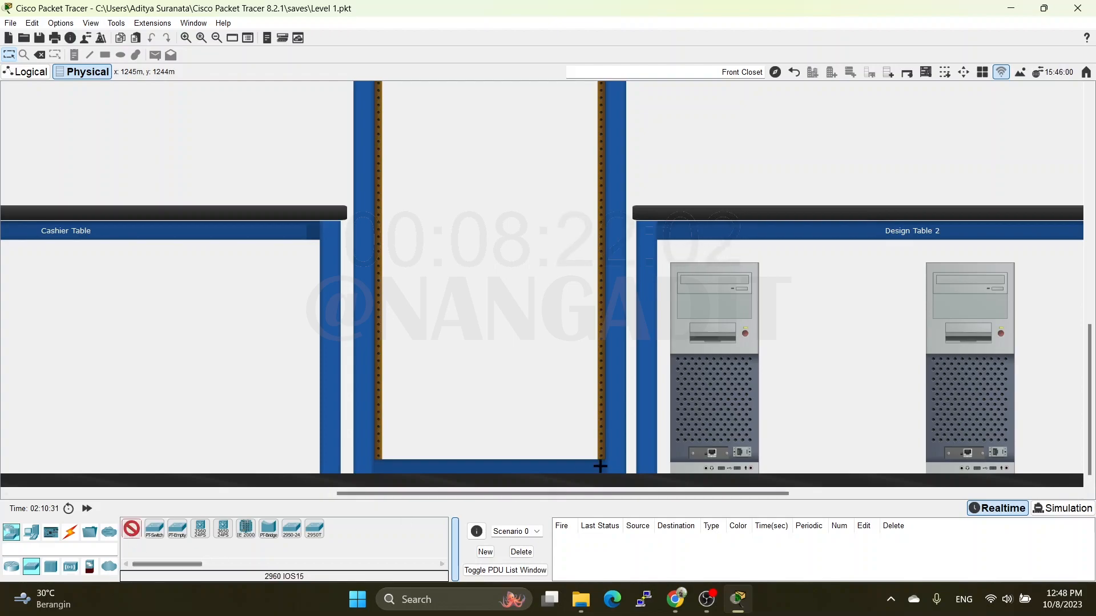
{"action": "left_click", "coordinate": [473, 401]}
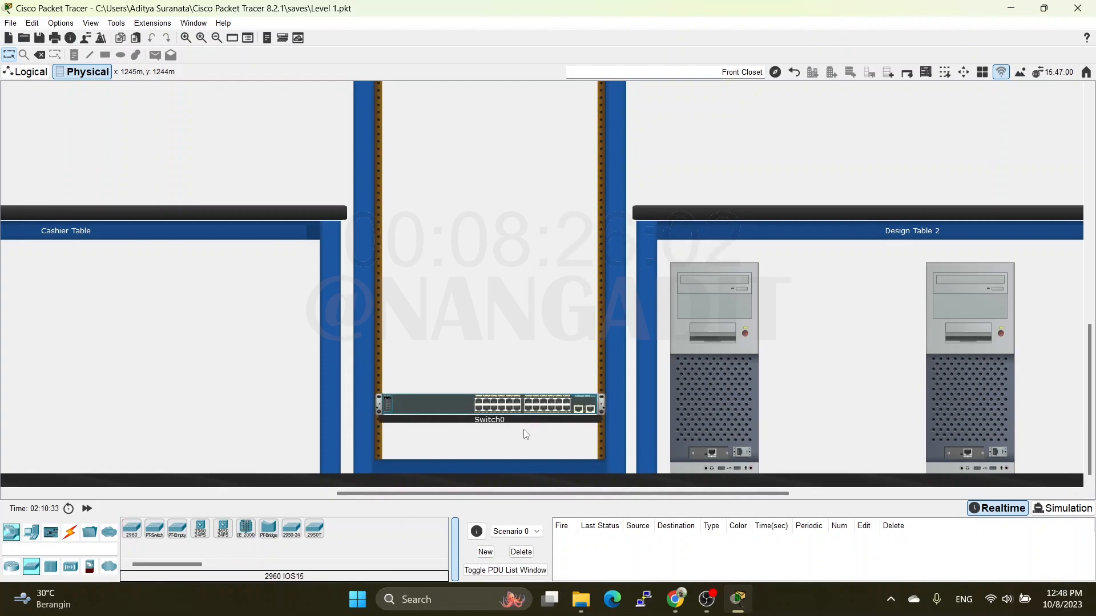
Examine the new switch's power connection on the rack's power distribution device and its port details
{"action": "scroll", "coordinate": [489, 408], "scroll_direction": "up", "scroll_amount": 3}
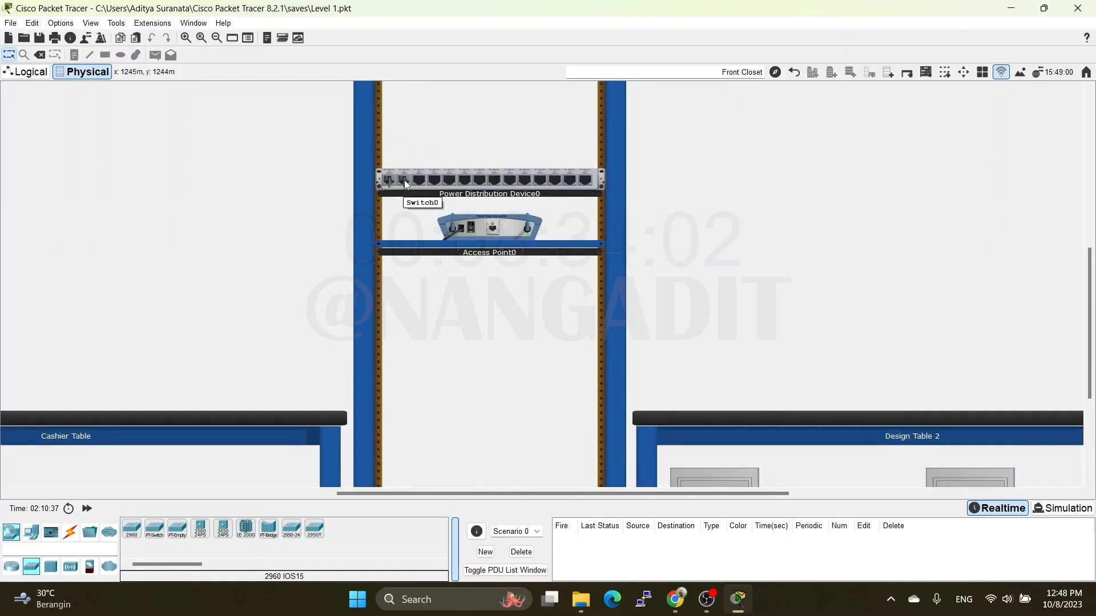
{"action": "scroll", "coordinate": [476, 322], "scroll_direction": "down", "scroll_amount": 3}
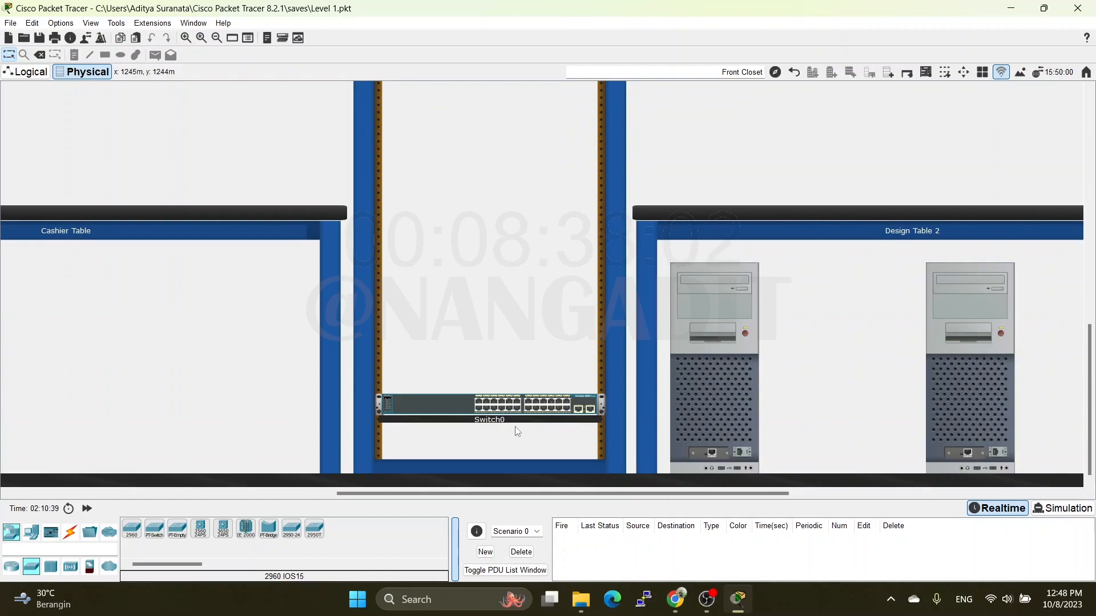
{"action": "scroll", "coordinate": [524, 427], "scroll_direction": "up", "scroll_amount": 5}
{"action": "scroll", "coordinate": [561, 417], "scroll_direction": "down", "scroll_amount": 6}
{"action": "left_click_drag", "start_coordinate": [279, 494], "coordinate": [604, 494]}
{"action": "scroll", "coordinate": [509, 396], "scroll_direction": "down", "scroll_amount": 9}
{"action": "scroll", "coordinate": [503, 394], "scroll_direction": "down", "scroll_amount": 4}
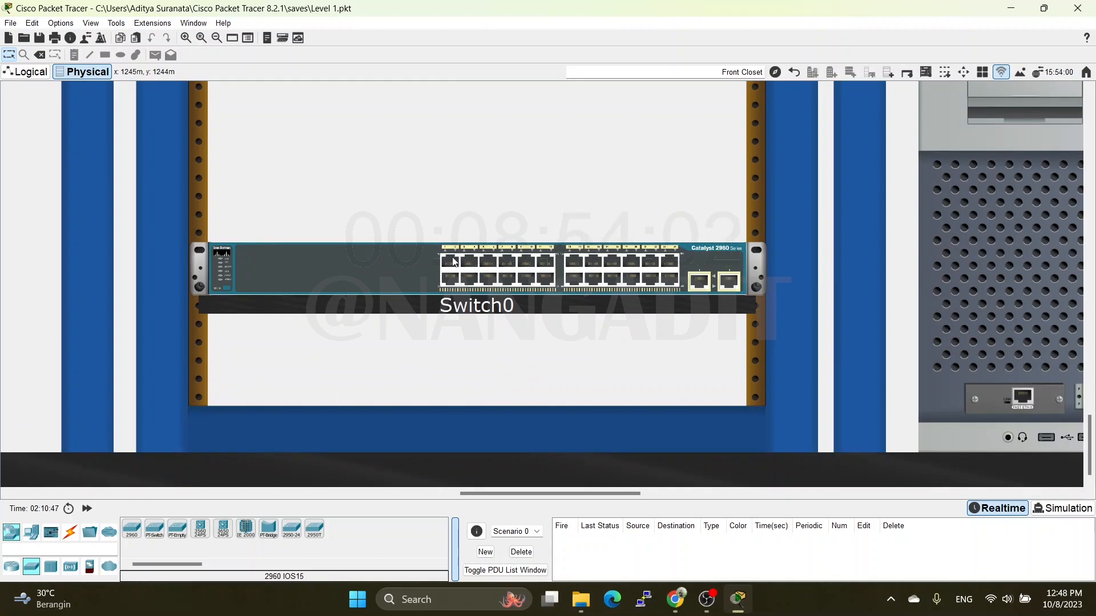
{"action": "mouse_move", "coordinate": [455, 262]}
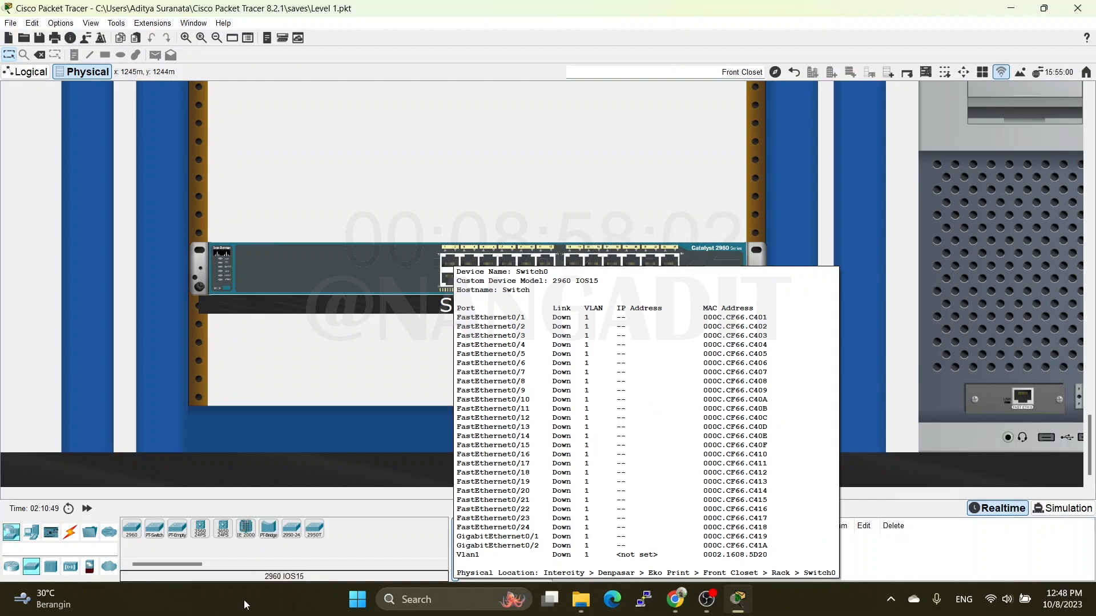
Connect the first PC under the original Design Table to the switch's first lower-row port with a Copper Straight-Through cable
{"action": "left_click", "coordinate": [71, 534]}
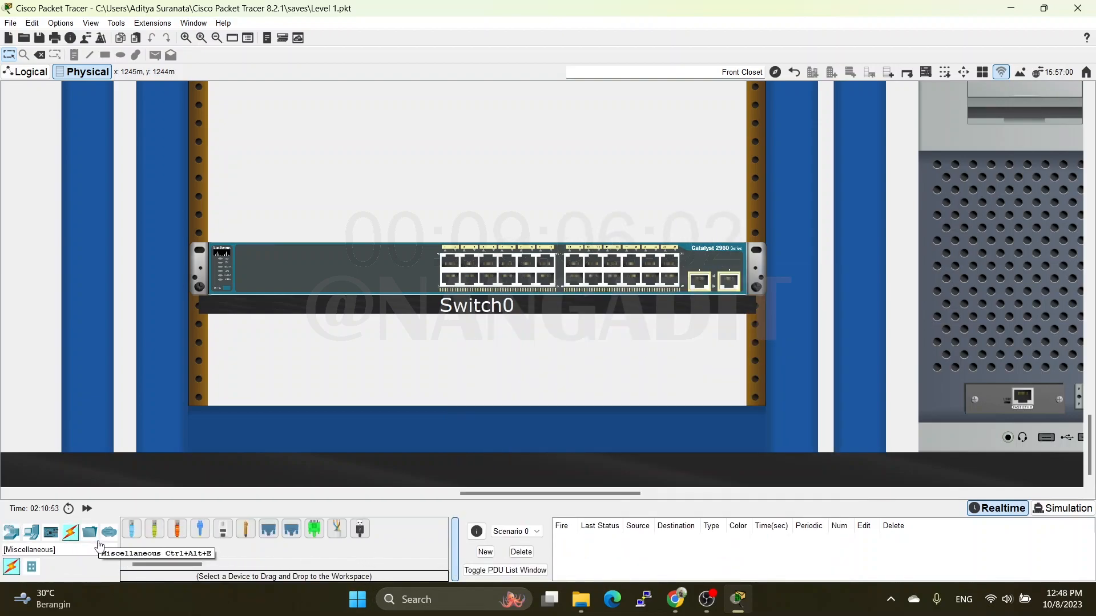
{"action": "left_click", "coordinate": [155, 537]}
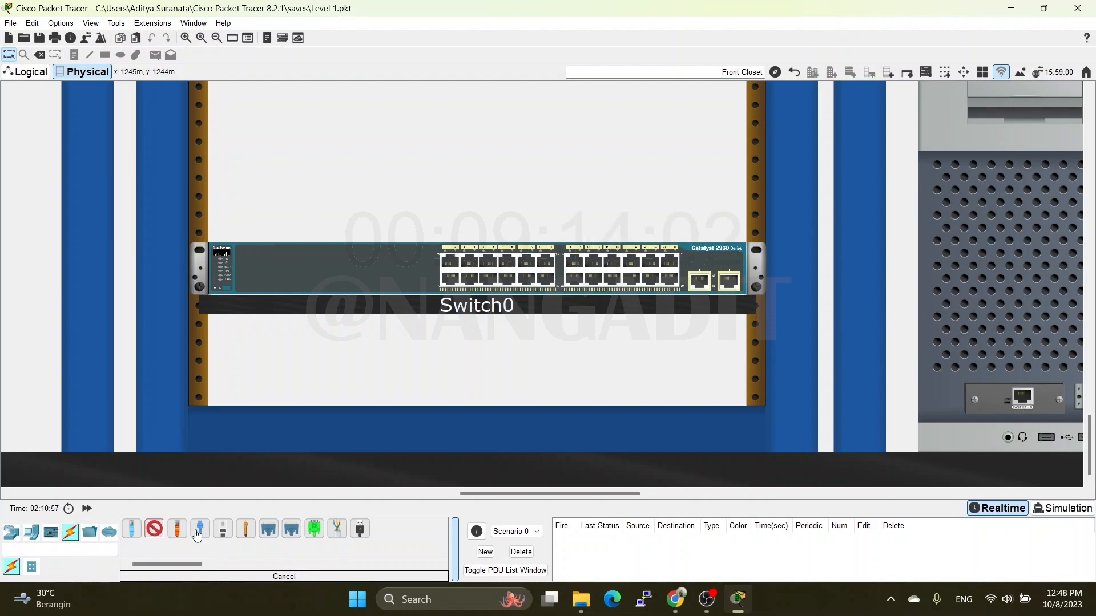
{"action": "left_click_drag", "start_coordinate": [478, 492], "coordinate": [2, 478]}
{"action": "left_click", "coordinate": [199, 396]}
{"action": "left_click_drag", "start_coordinate": [182, 493], "coordinate": [647, 494]}
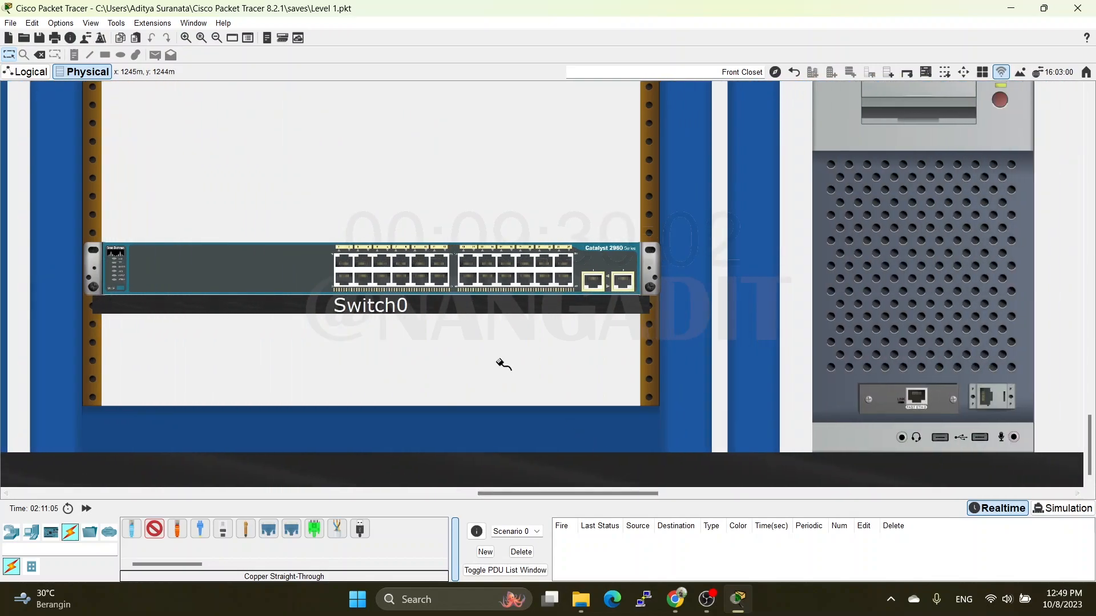
{"action": "left_click", "coordinate": [345, 279]}
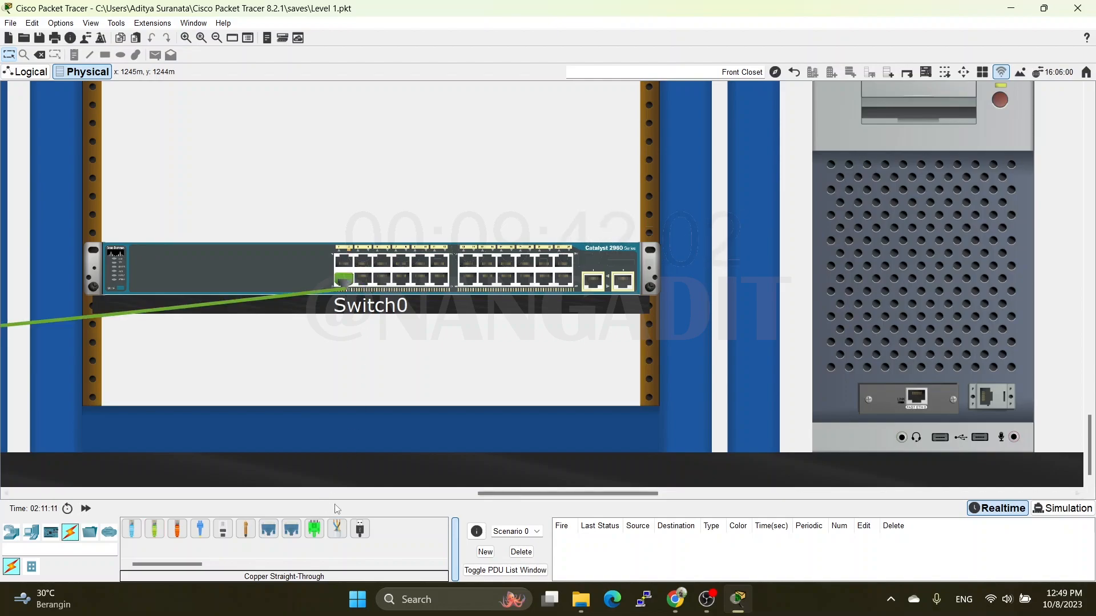
Connect the second PC under the original Design Table to the switch's second upper-row port with a Copper Straight-Through cable
{"action": "left_click_drag", "start_coordinate": [531, 493], "coordinate": [136, 512]}
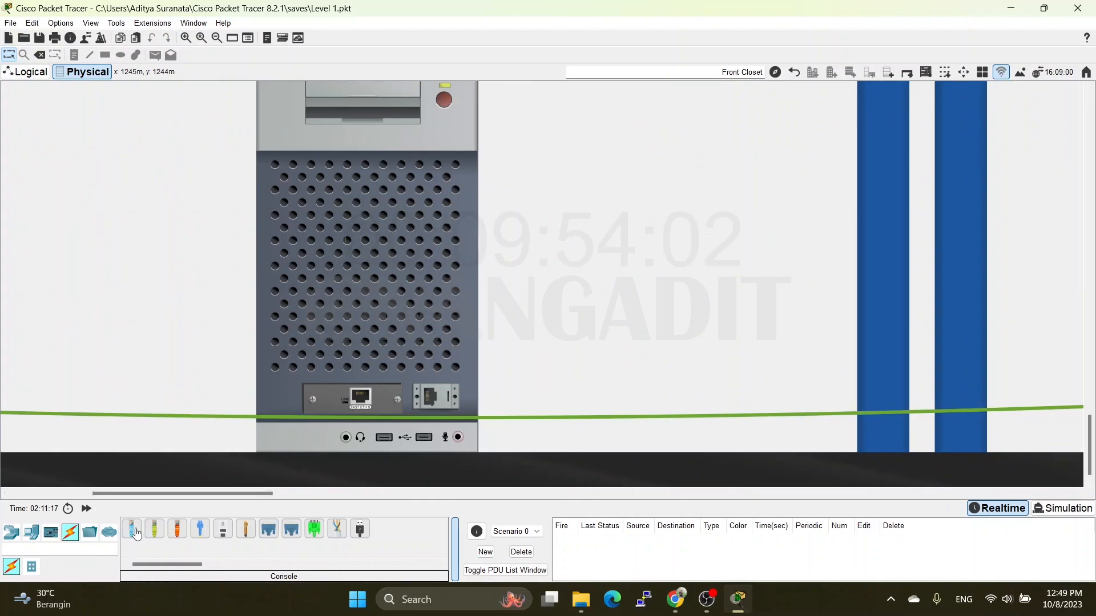
{"action": "left_click", "coordinate": [361, 400]}
{"action": "left_click_drag", "start_coordinate": [240, 494], "coordinate": [642, 474]}
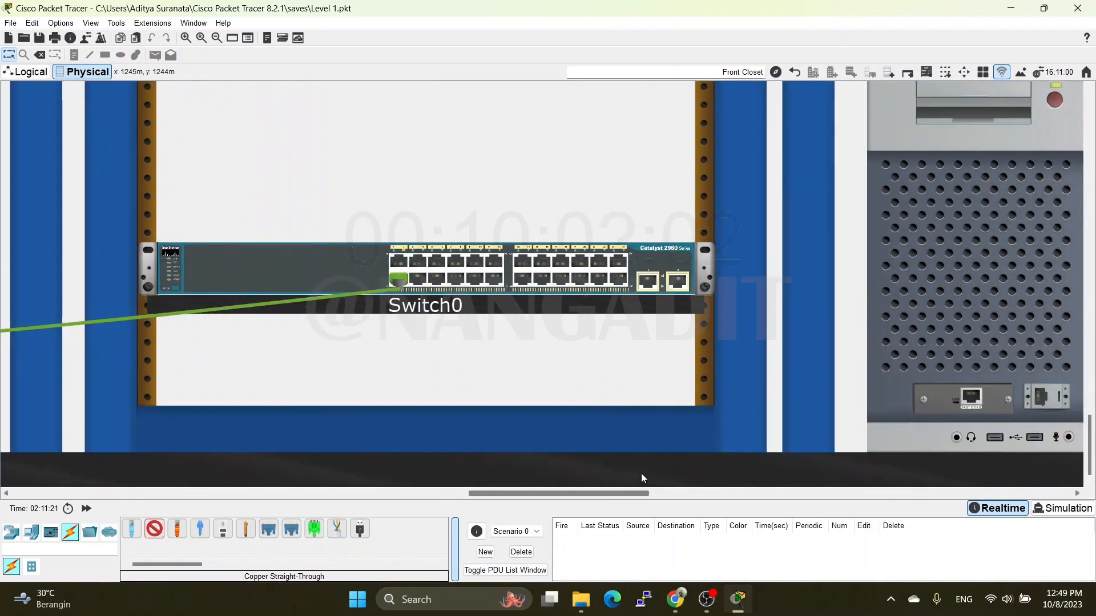
{"action": "left_click", "coordinate": [418, 263]}
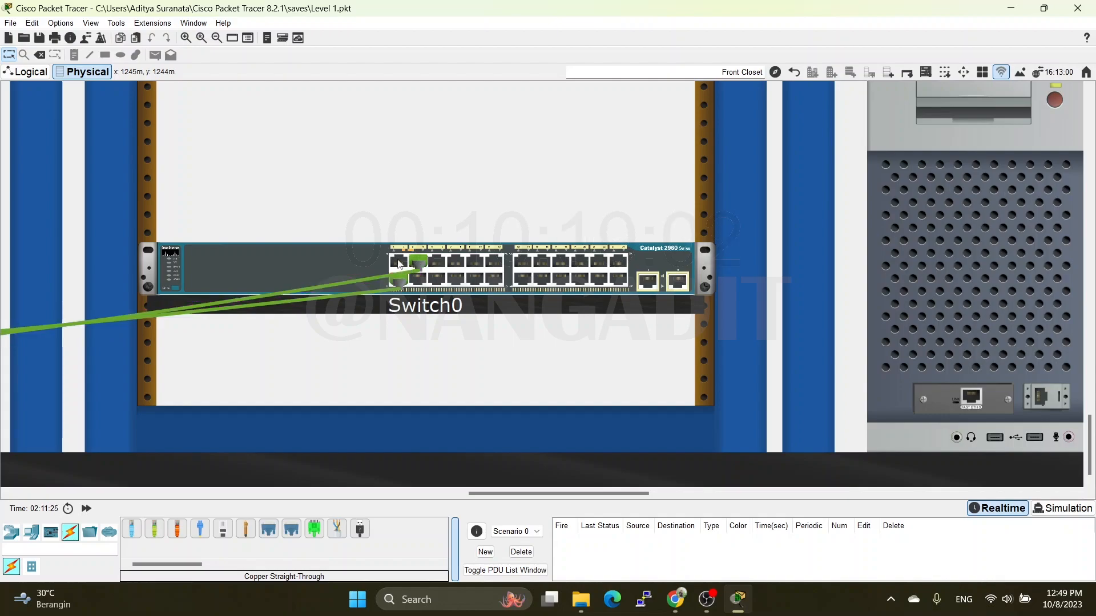
Connect FastEthernet0 of the first PC under Design Table 2 to the switch's second lower-row port with a Copper Straight-Through cable
{"action": "mouse_move", "coordinate": [398, 264]}
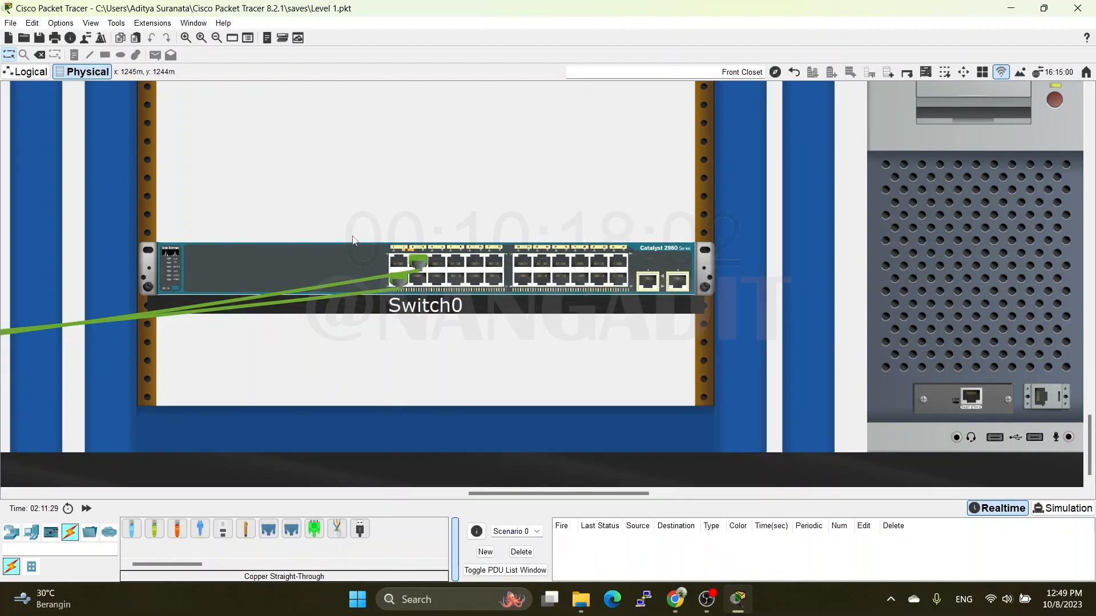
{"action": "scroll", "coordinate": [395, 202], "scroll_direction": "up", "scroll_amount": 9}
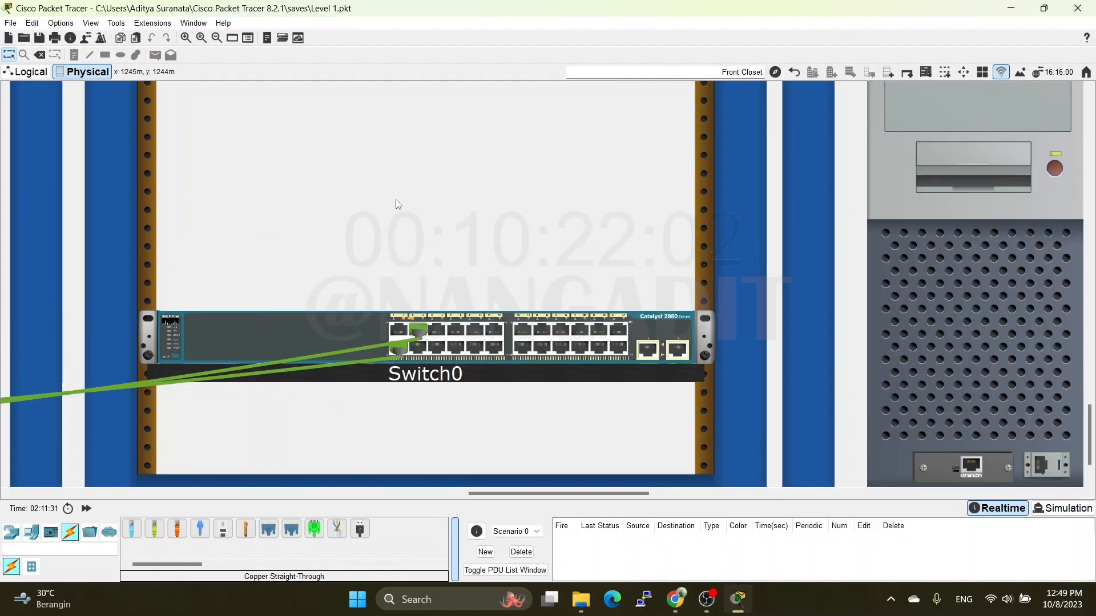
{"action": "scroll", "coordinate": [429, 194], "scroll_direction": "down", "scroll_amount": 9}
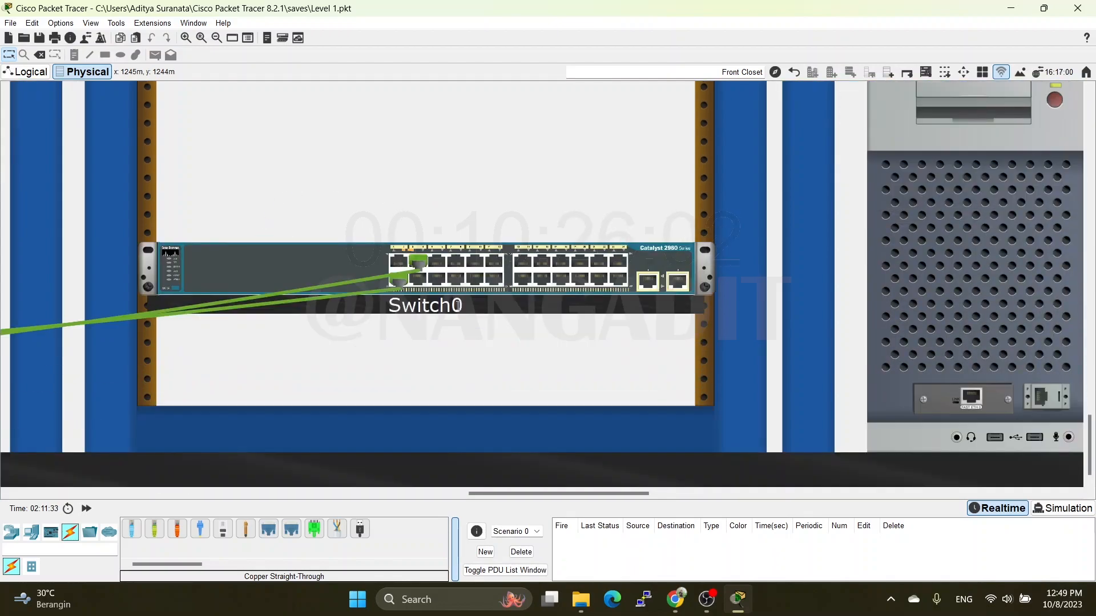
{"action": "left_click_drag", "start_coordinate": [474, 493], "coordinate": [513, 493]}
{"action": "left_click", "coordinate": [162, 535]}
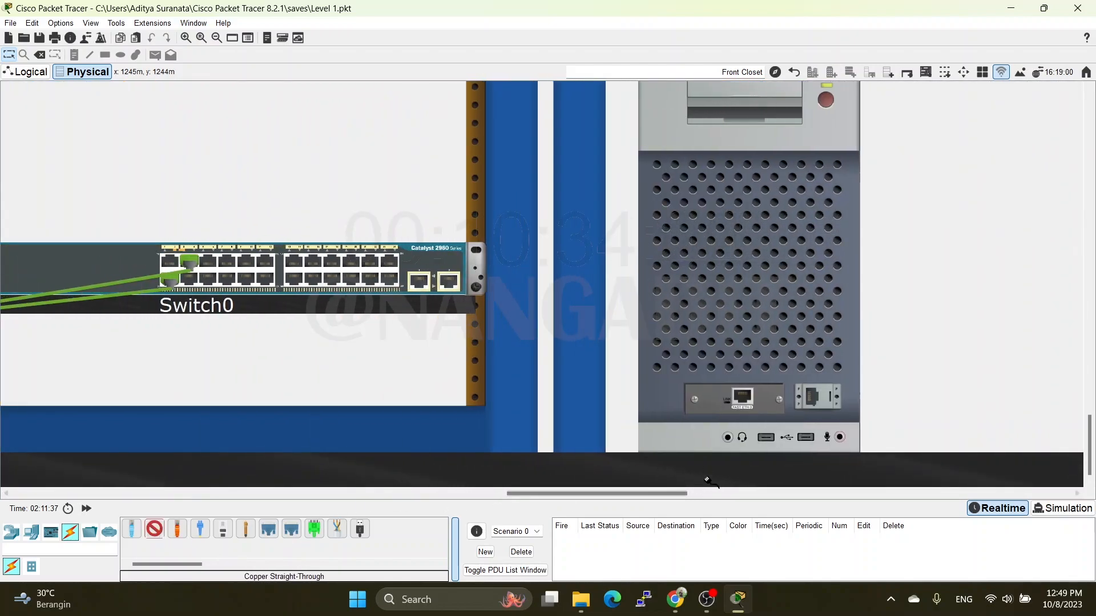
{"action": "left_click", "coordinate": [742, 397]}
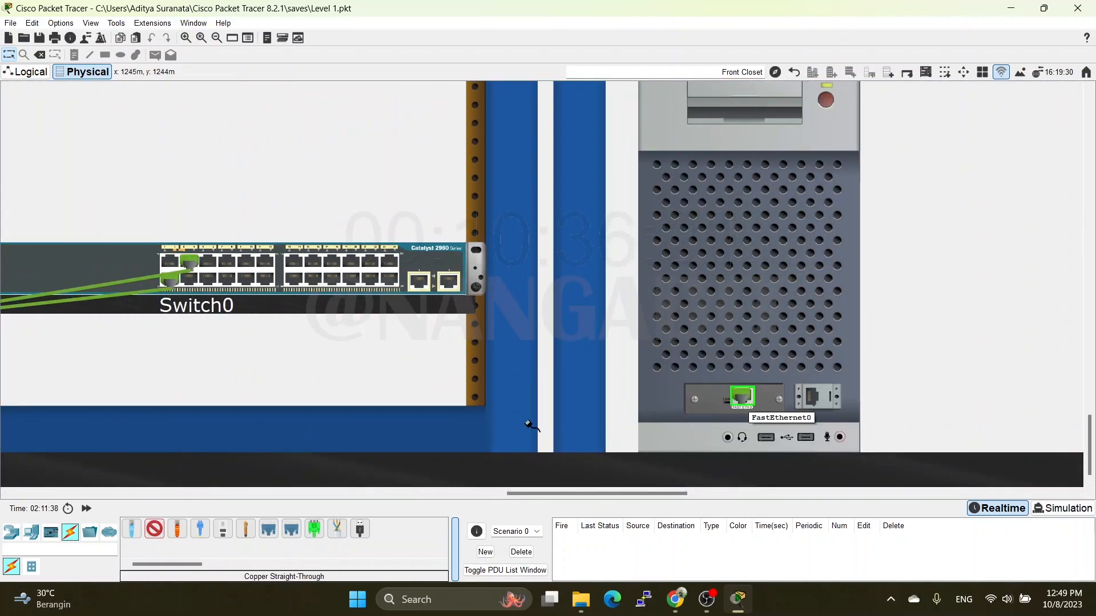
{"action": "left_click", "coordinate": [189, 280]}
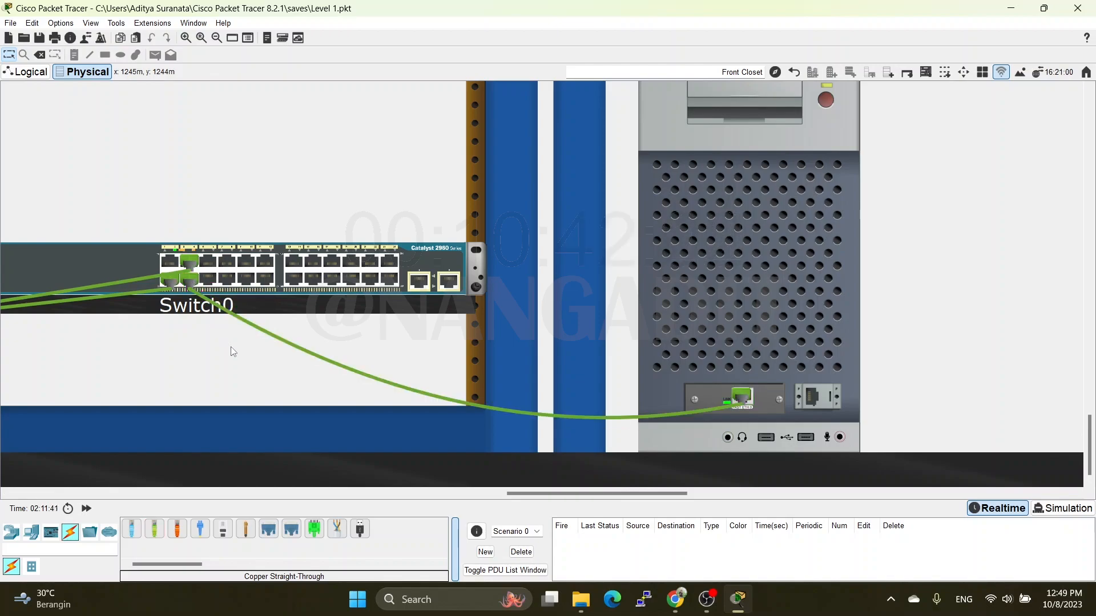
Connect the second PC under Design Table 2 to the switch's third upper-row port with a Copper Straight-Through cable
{"action": "left_click_drag", "start_coordinate": [522, 494], "coordinate": [646, 504]}
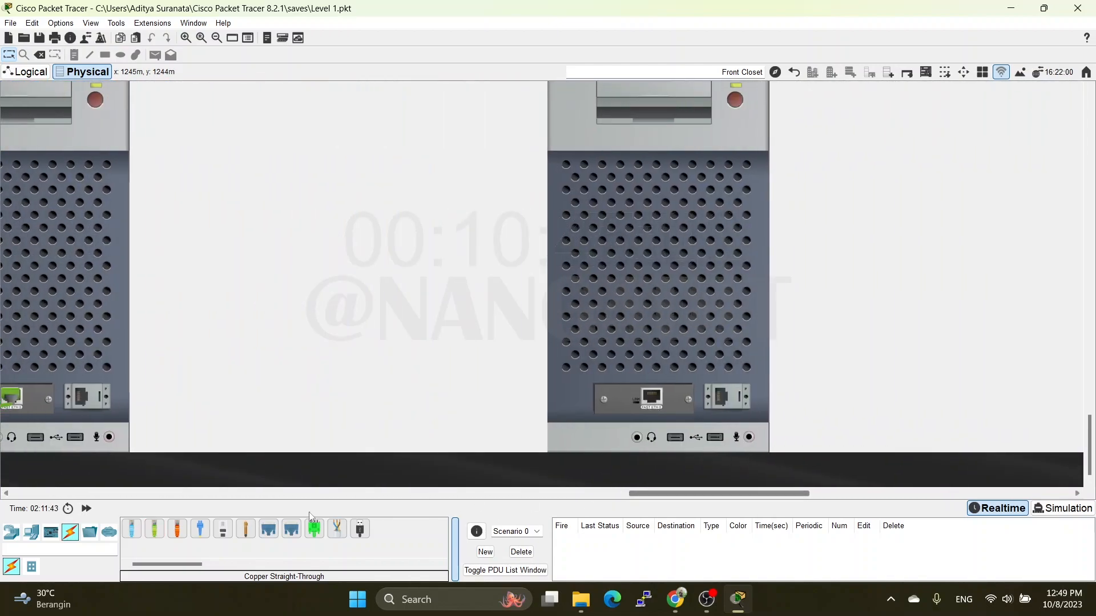
{"action": "left_click", "coordinate": [653, 399]}
{"action": "left_click_drag", "start_coordinate": [662, 494], "coordinate": [481, 494]}
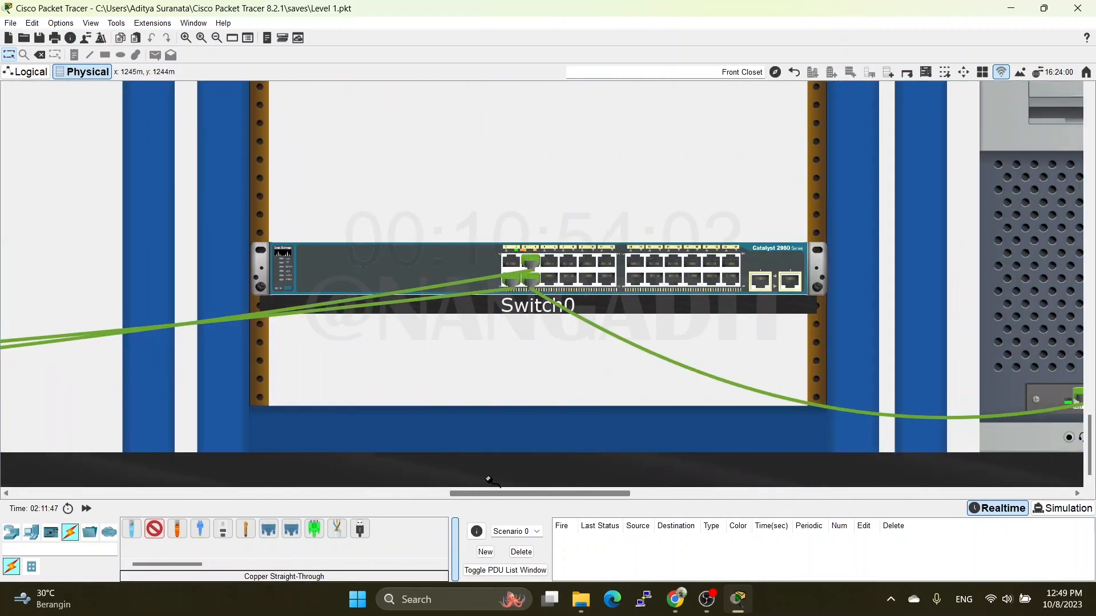
{"action": "left_click", "coordinate": [557, 266]}
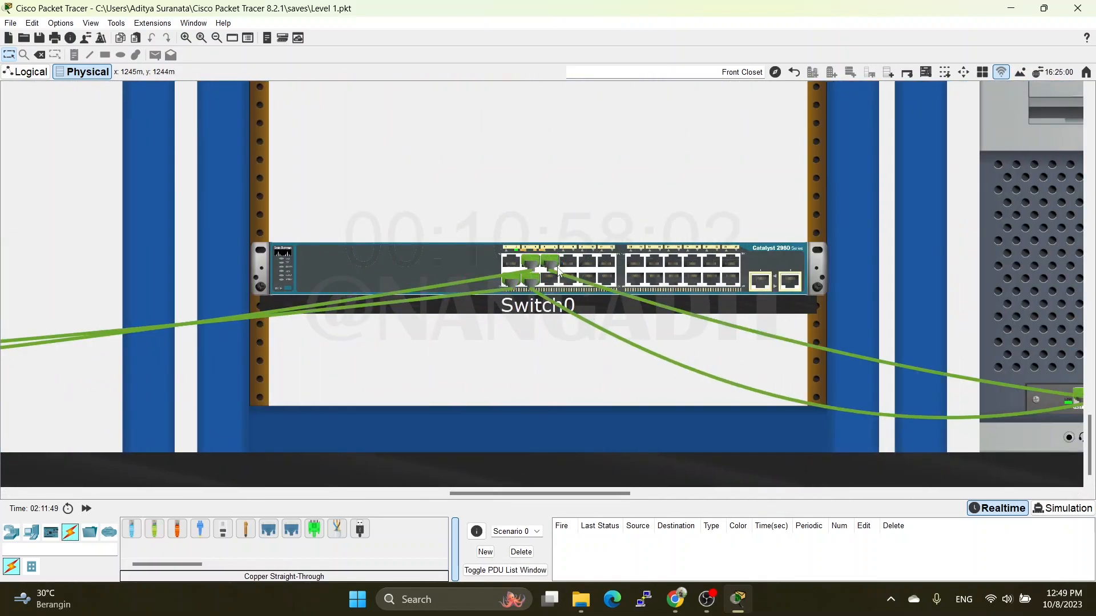
Connect the PC under Design Table 3 to a free port on the switch with a Copper Straight-Through cable
{"action": "left_click_drag", "start_coordinate": [540, 493], "coordinate": [836, 482]}
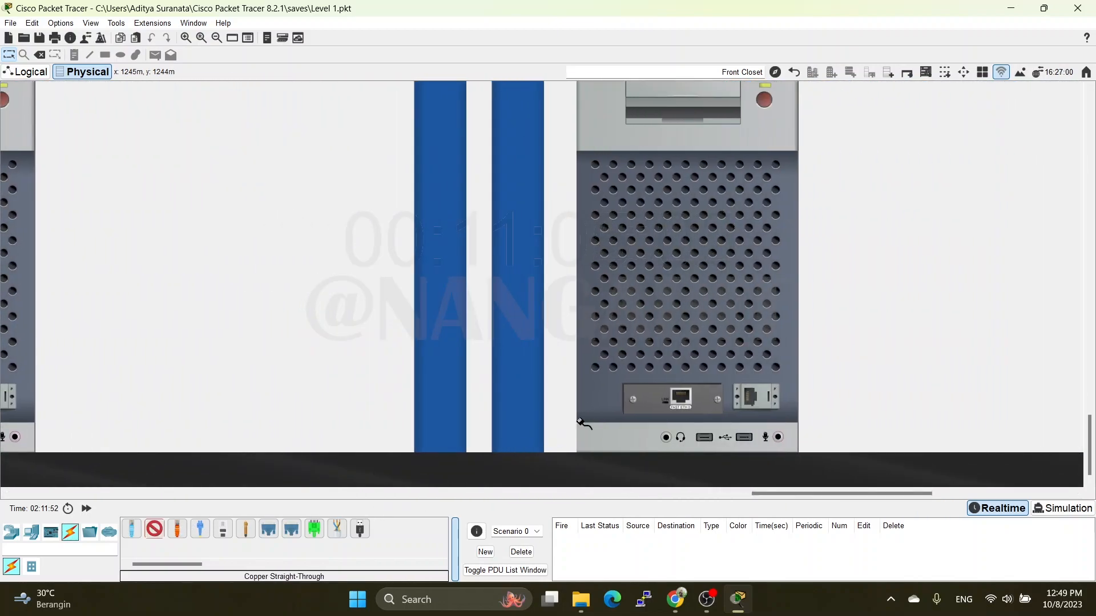
{"action": "left_click", "coordinate": [673, 399]}
{"action": "left_click_drag", "start_coordinate": [839, 493], "coordinate": [546, 493]}
{"action": "left_click", "coordinate": [505, 282]}
Check the IP configuration of PC0 under the original Design Table and close its window
{"action": "left_click_drag", "start_coordinate": [557, 496], "coordinate": [67, 461]}
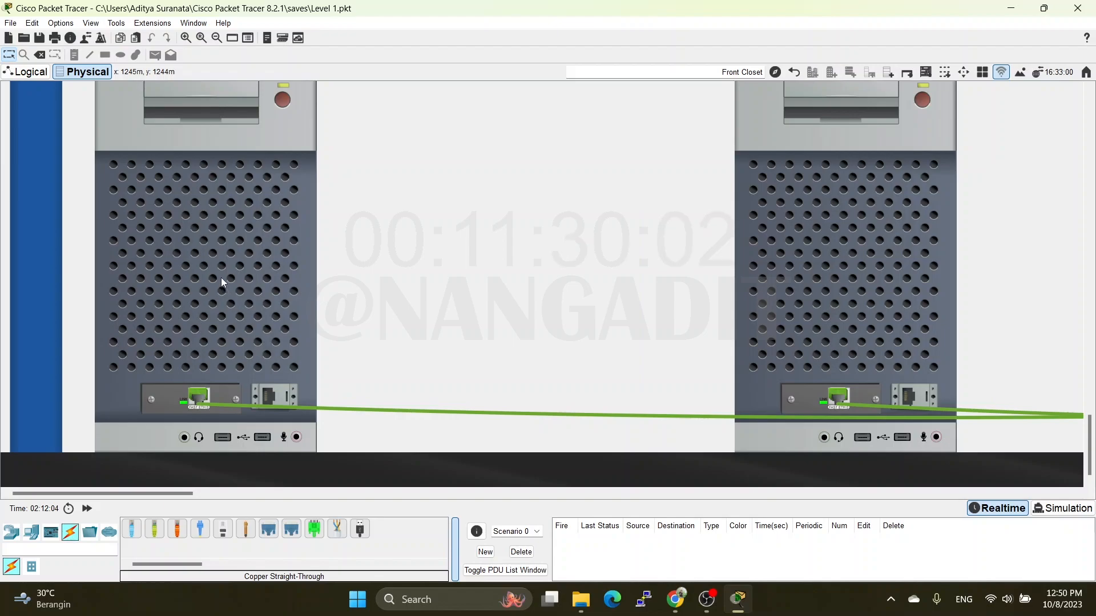
{"action": "left_click", "coordinate": [208, 252]}
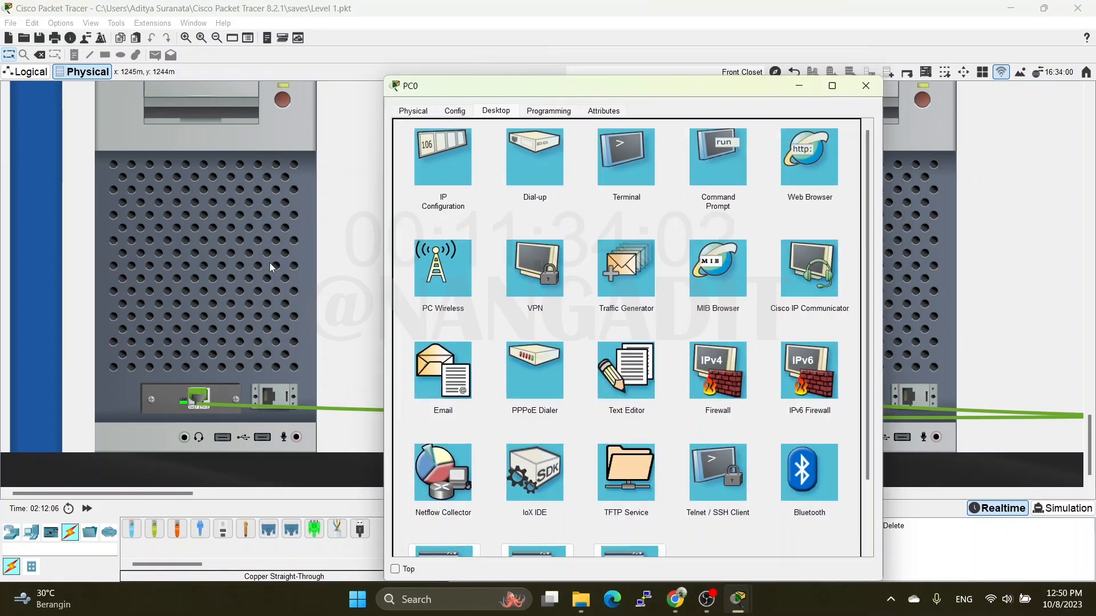
{"action": "left_click", "coordinate": [441, 167]}
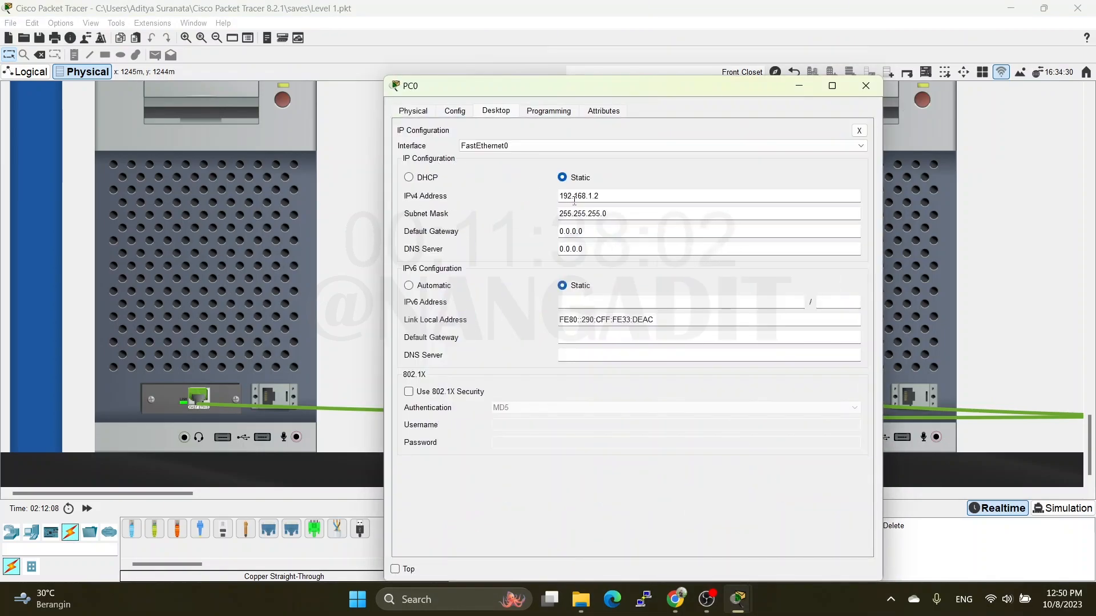
{"action": "left_click", "coordinate": [868, 85]}
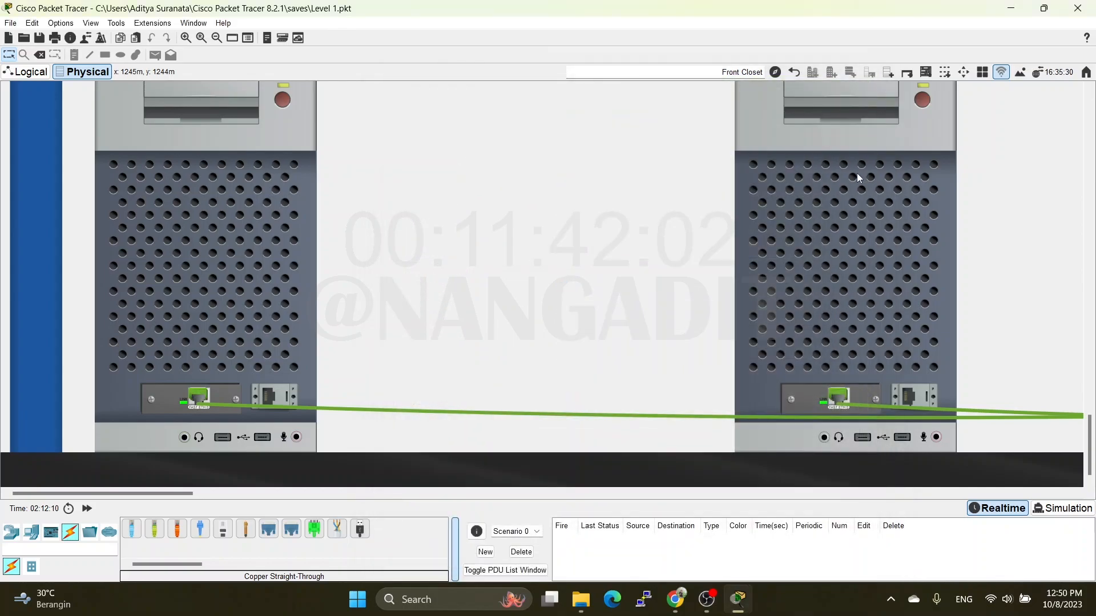
Give PC2 under Design Table 2 the static IPv4 address 192.168.1.6 with subnet mask 255.255.255.0 and close its window
{"action": "left_click_drag", "start_coordinate": [181, 494], "coordinate": [746, 523]}
{"action": "mouse_move", "coordinate": [304, 264]}
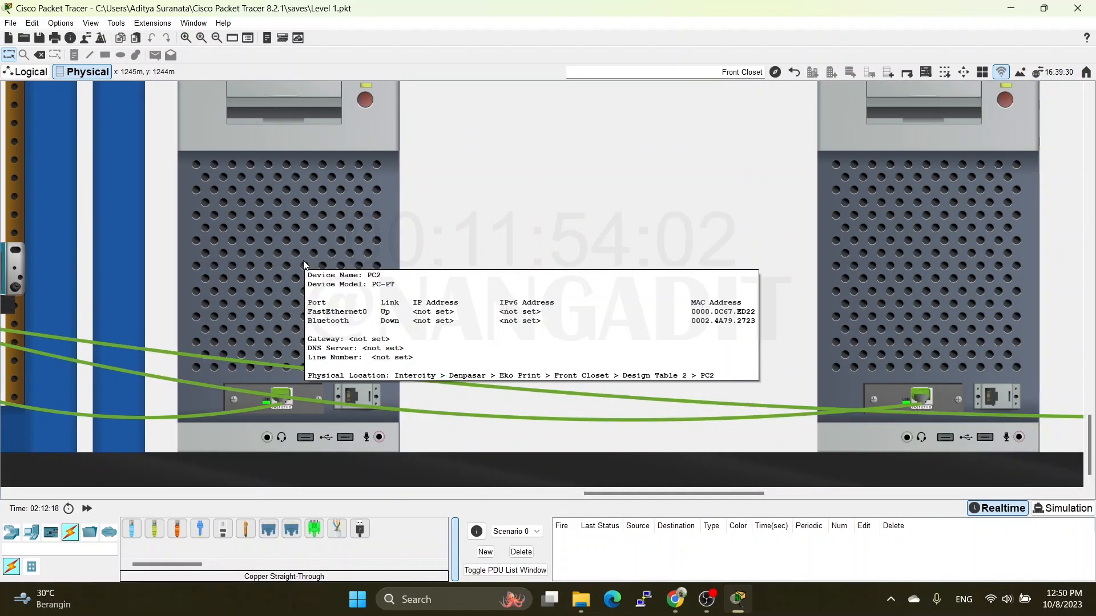
{"action": "scroll", "coordinate": [305, 264], "scroll_direction": "up", "scroll_amount": 3}
{"action": "scroll", "coordinate": [304, 264], "scroll_direction": "down", "scroll_amount": 3}
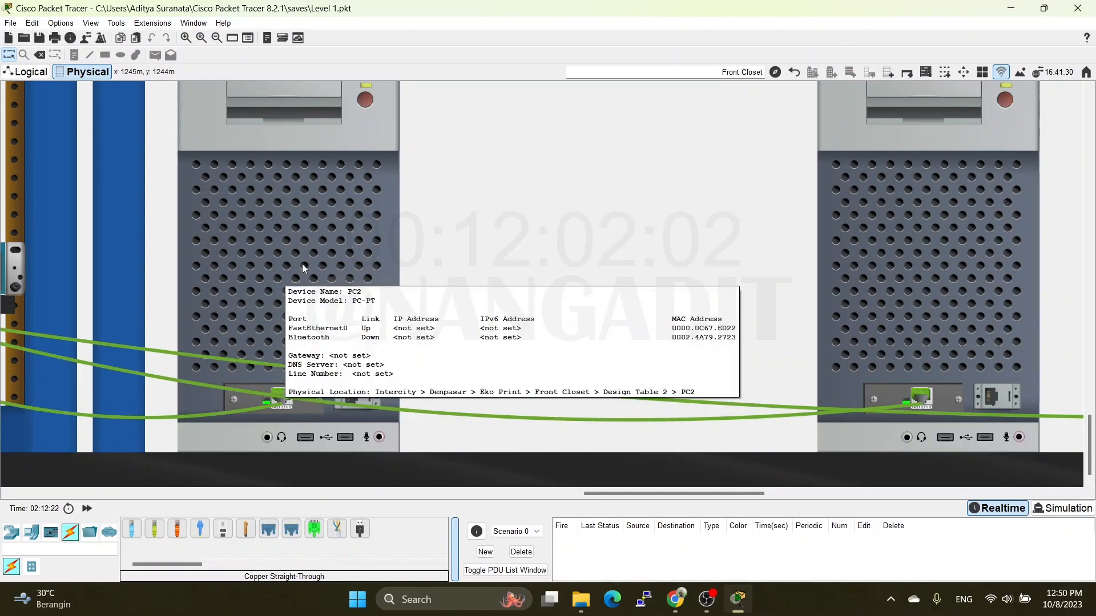
{"action": "mouse_move", "coordinate": [906, 265]}
{"action": "left_click", "coordinate": [287, 277]}
{"action": "left_click", "coordinate": [503, 112]}
{"action": "left_click", "coordinate": [477, 183]}
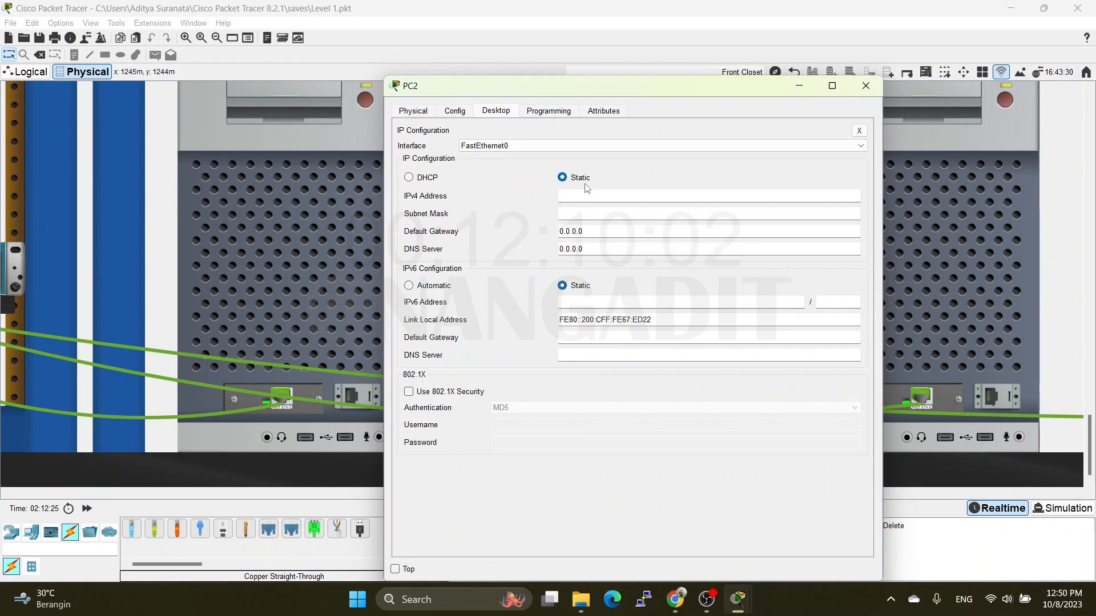
{"action": "type", "text": "192.16"}
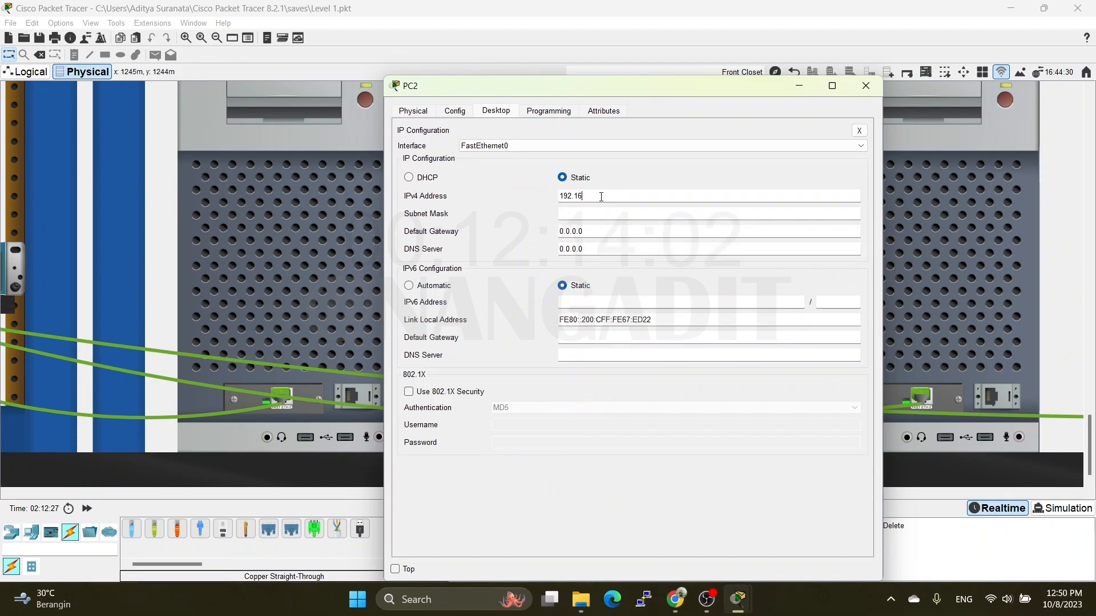
{"action": "type", "text": "8.1.6"}
{"action": "key", "text": "ctrl+a"}
{"action": "left_click", "coordinate": [599, 214]}
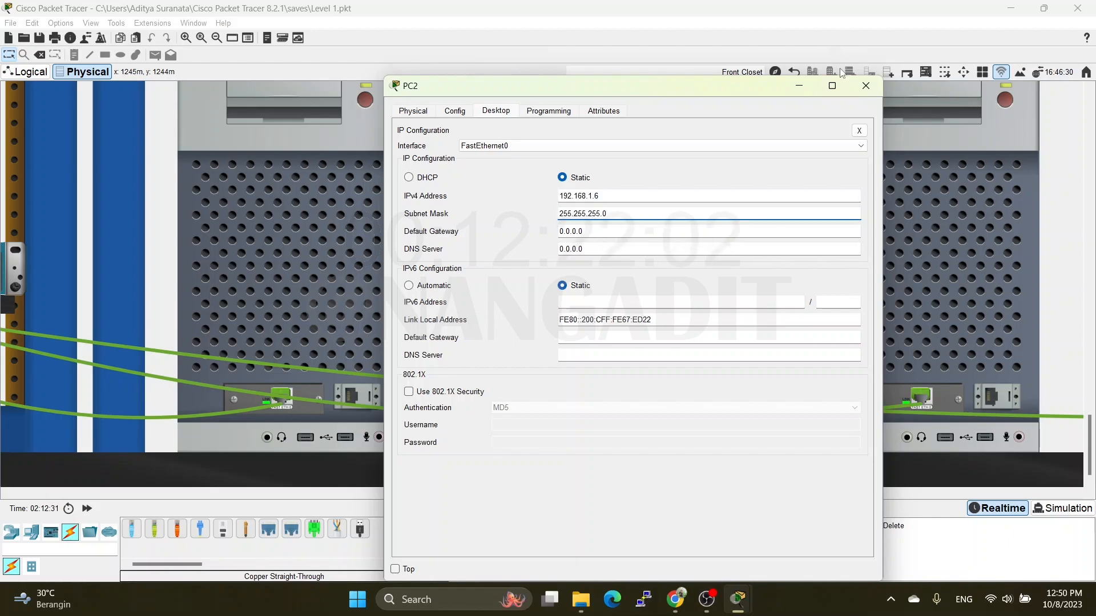
{"action": "left_click", "coordinate": [866, 86]}
Give PC3, the second PC under Design Table 2, the static IPv4 address 192.168.1.7 and close its window
{"action": "left_click", "coordinate": [919, 207]}
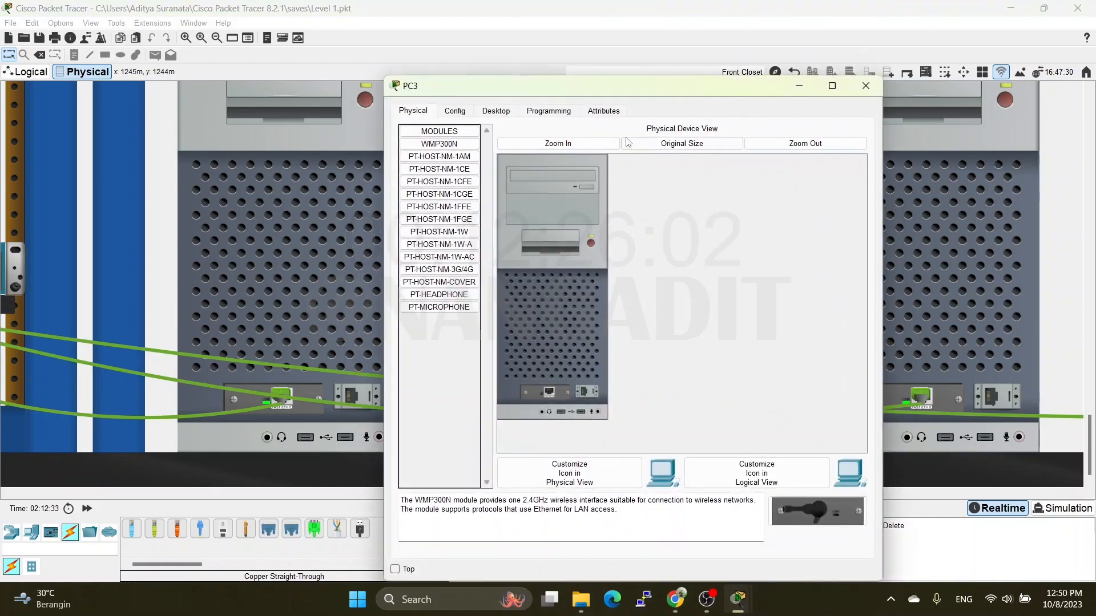
{"action": "left_click", "coordinate": [495, 111]}
{"action": "left_click", "coordinate": [452, 194]}
{"action": "left_click", "coordinate": [617, 195]}
{"action": "type", "text": "192.168.1.6"}
{"action": "key", "text": "BackSpace"}
{"action": "type", "text": "7"}
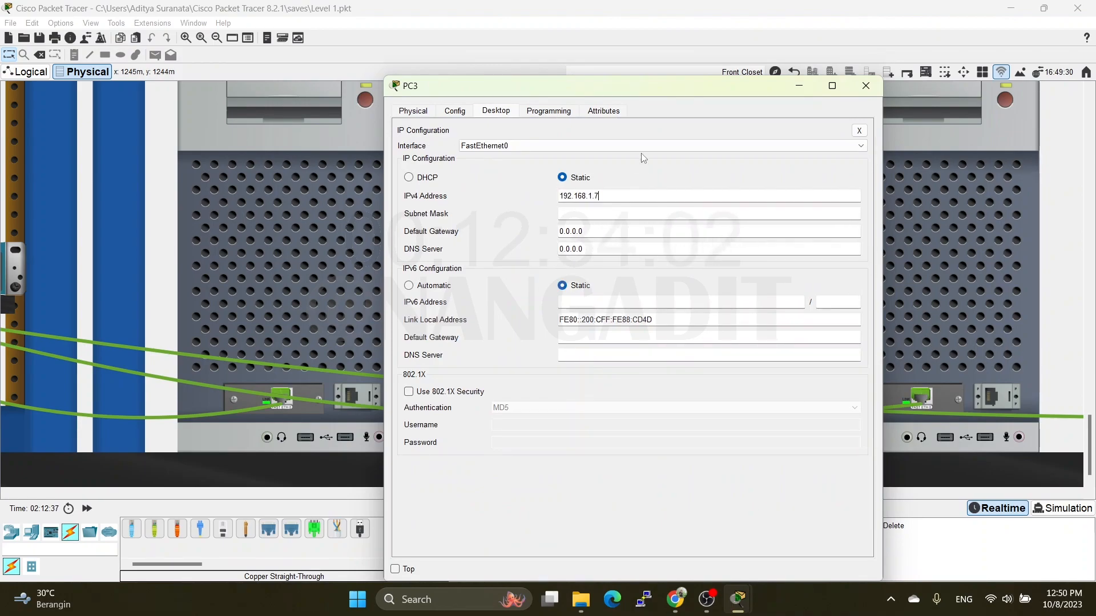
{"action": "left_click_drag", "start_coordinate": [640, 87], "coordinate": [558, 30]}
{"action": "left_click", "coordinate": [783, 29]}
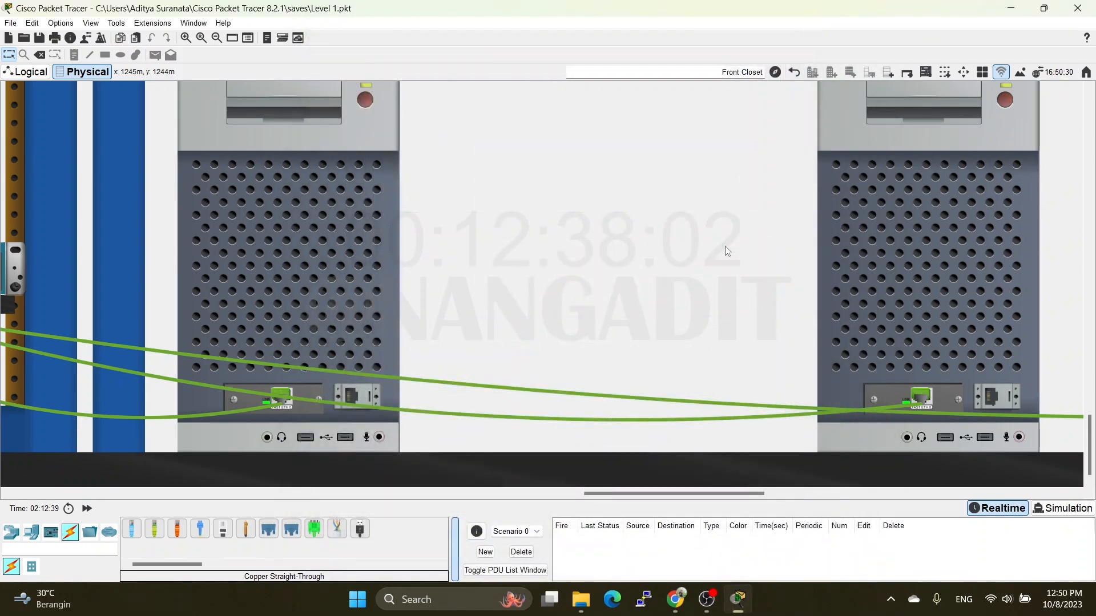
Give PC4 under Design Table 3 the static IPv4 address 192.168.1.8 with subnet mask 255.255.255.0 and close its window
{"action": "left_click_drag", "start_coordinate": [617, 498], "coordinate": [770, 496]}
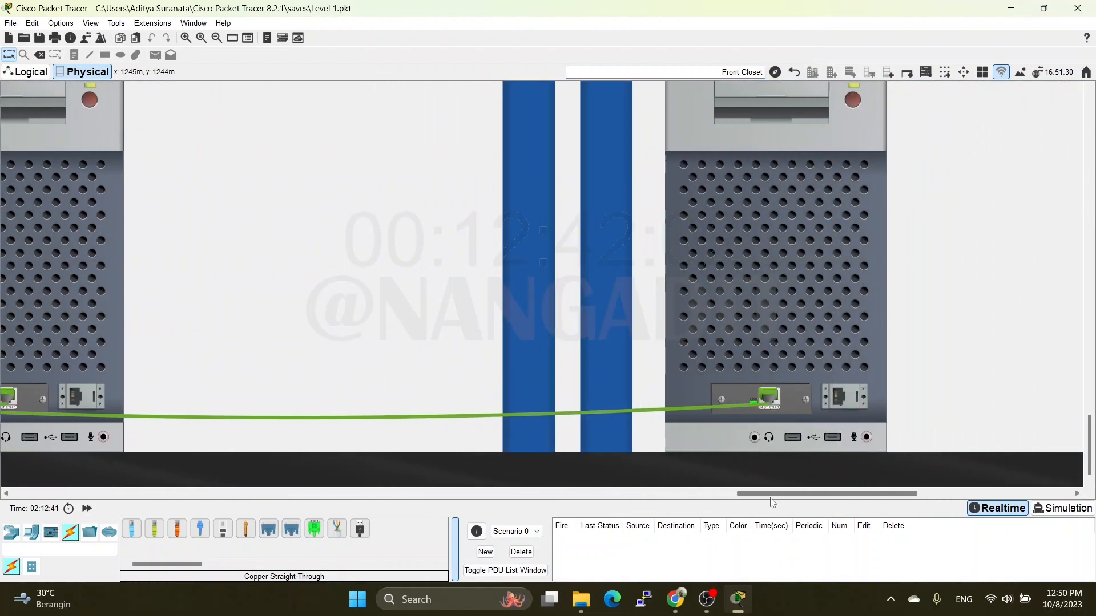
{"action": "left_click", "coordinate": [715, 279]}
{"action": "left_click", "coordinate": [496, 111]}
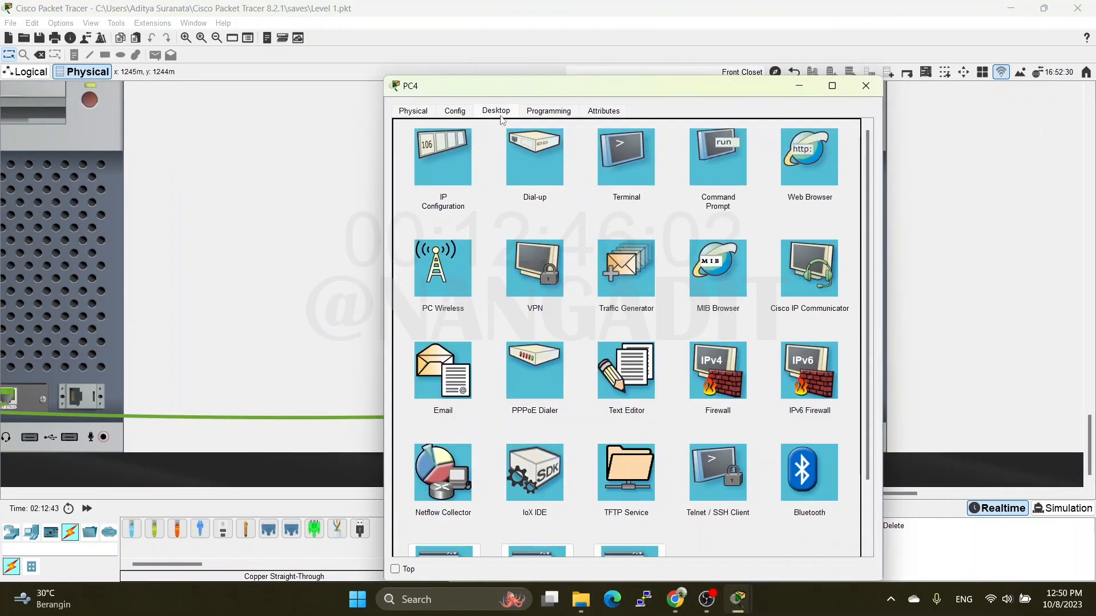
{"action": "left_click", "coordinate": [451, 165]}
{"action": "type", "text": "192.168.1.6"}
{"action": "key", "text": "BackSpace"}
{"action": "type", "text": "8"}
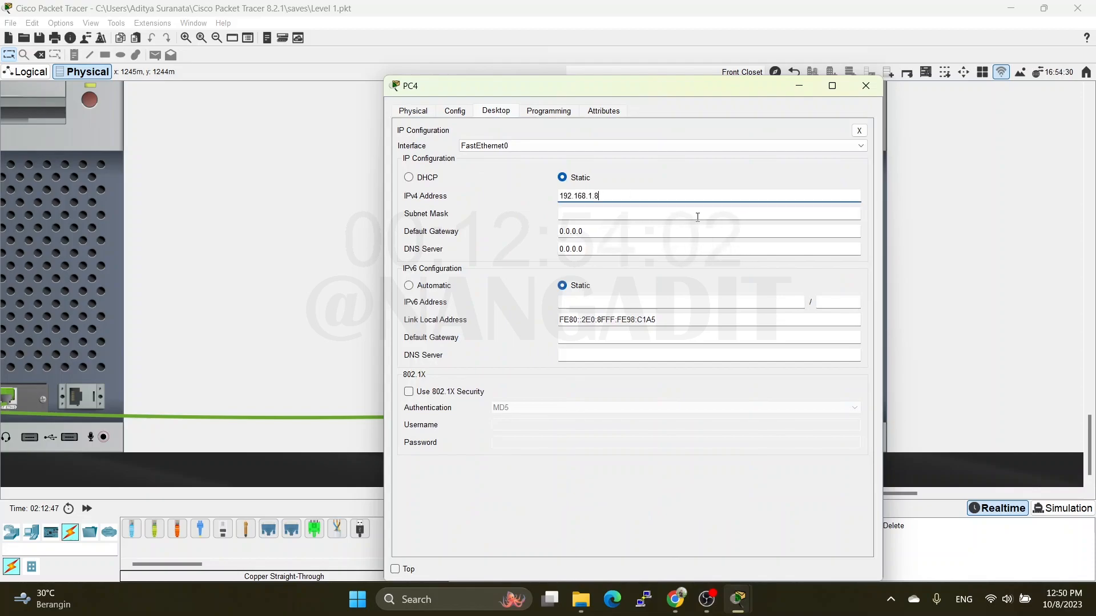
{"action": "left_click", "coordinate": [609, 215]}
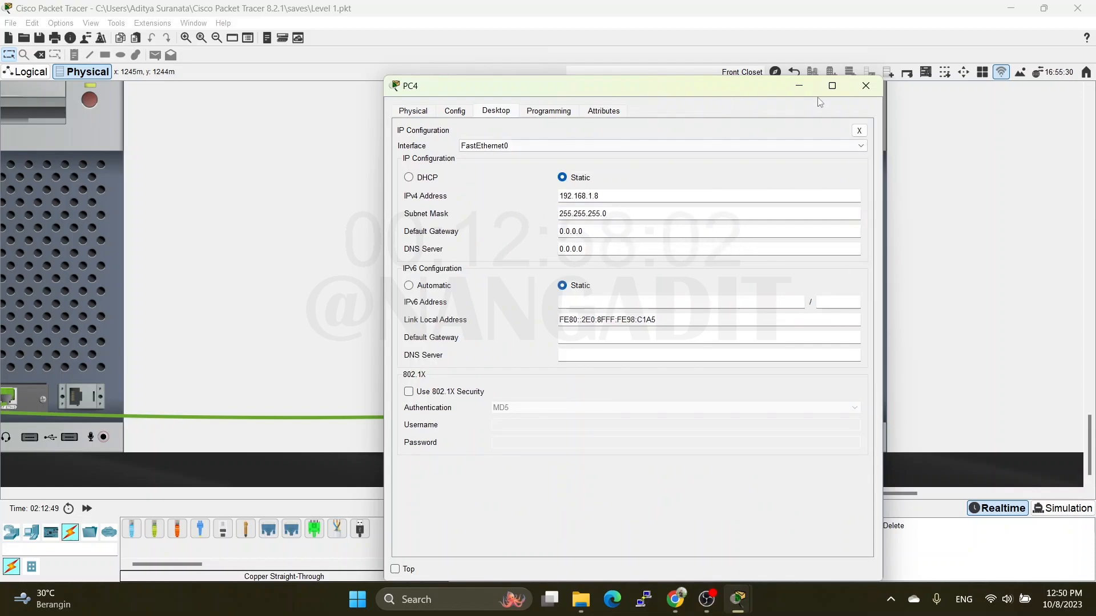
{"action": "left_click", "coordinate": [865, 86]}
Ping PC0 at 192.168.1.2 from PC4's Command Prompt to test the wired connection, and close PC4's window
{"action": "scroll", "coordinate": [573, 247], "scroll_direction": "down", "scroll_amount": 5}
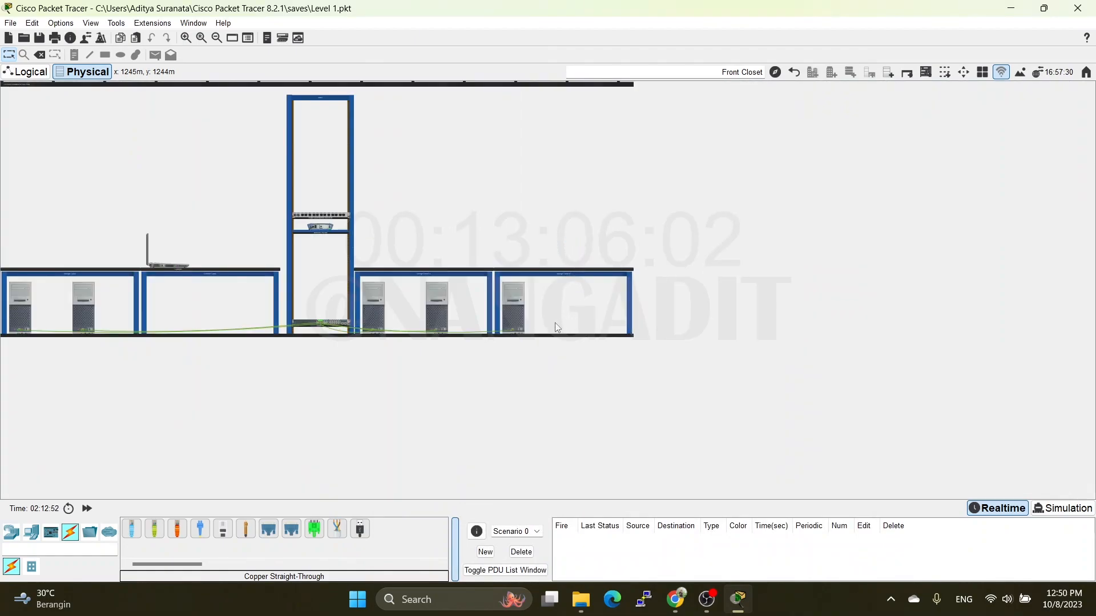
{"action": "mouse_move", "coordinate": [515, 313]}
{"action": "mouse_move", "coordinate": [14, 311]}
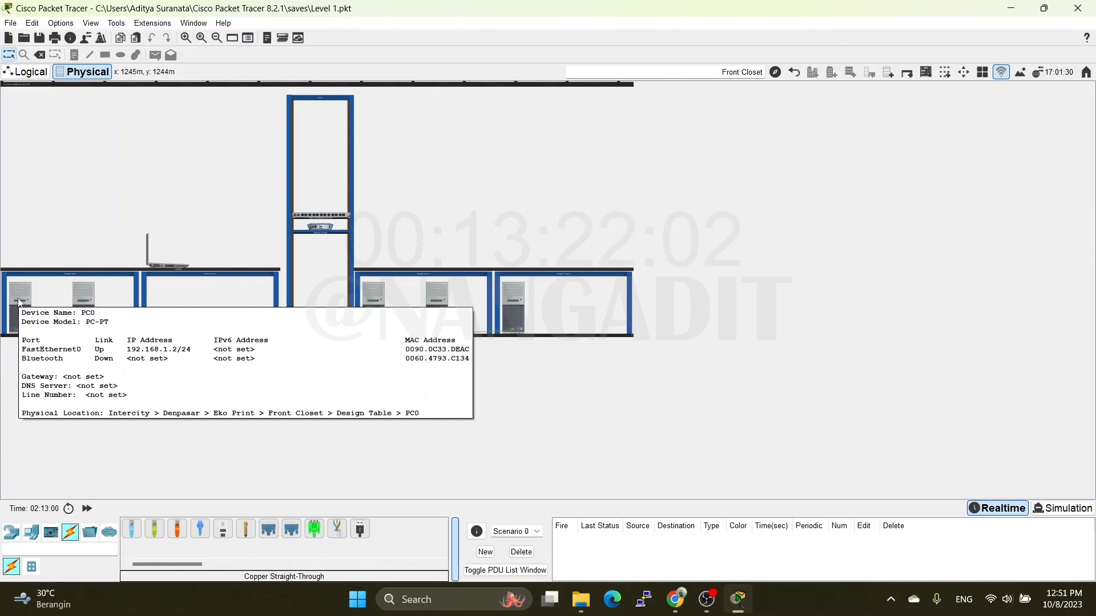
{"action": "left_click", "coordinate": [518, 308]}
{"action": "left_click_drag", "start_coordinate": [571, 134], "coordinate": [662, 69]}
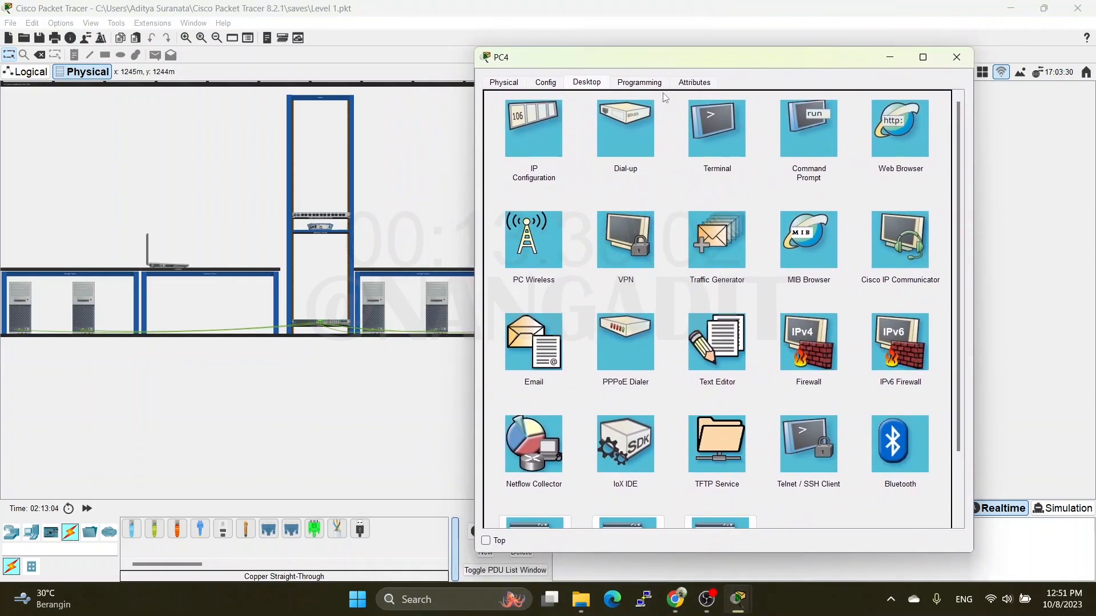
{"action": "left_click_drag", "start_coordinate": [763, 63], "coordinate": [726, 49]}
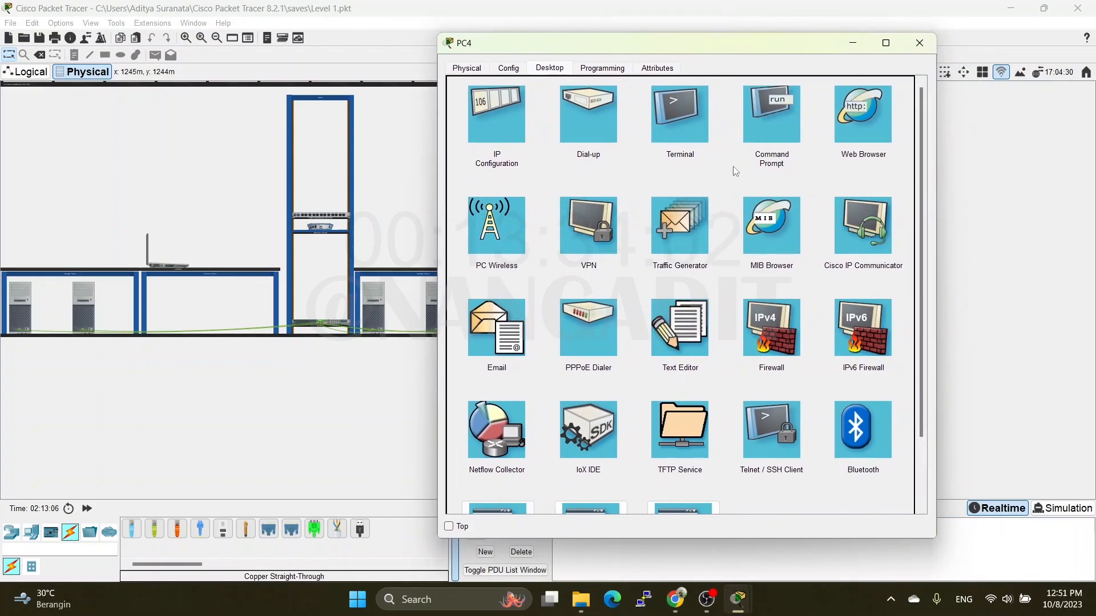
{"action": "left_click", "coordinate": [782, 125]}
{"action": "type", "text": "ping 192.168.1.2"}
{"action": "key", "text": "Return"}
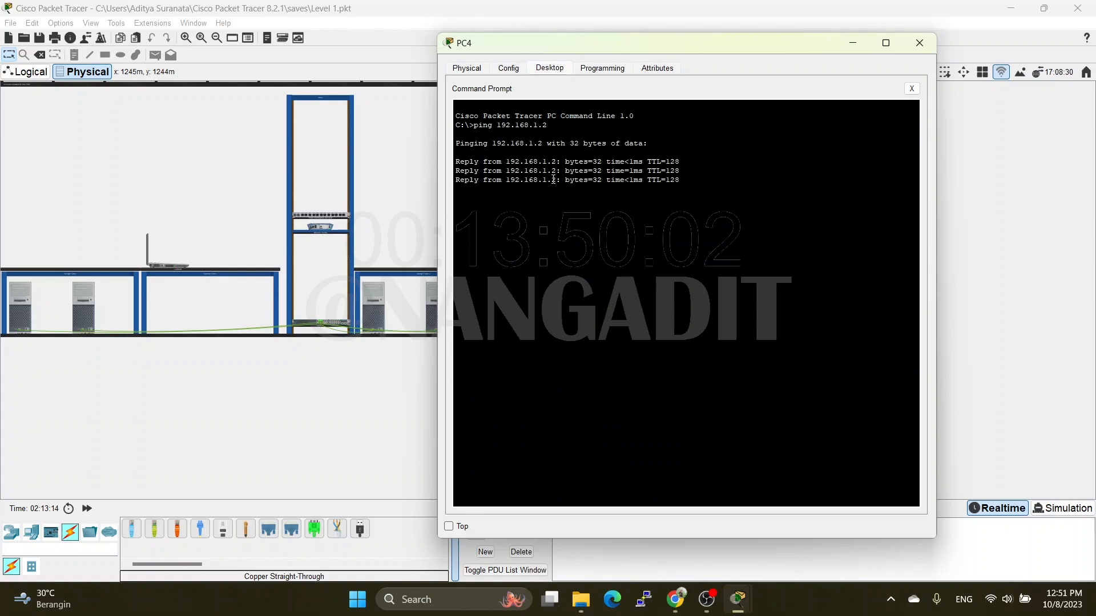
{"action": "left_click", "coordinate": [919, 42]}
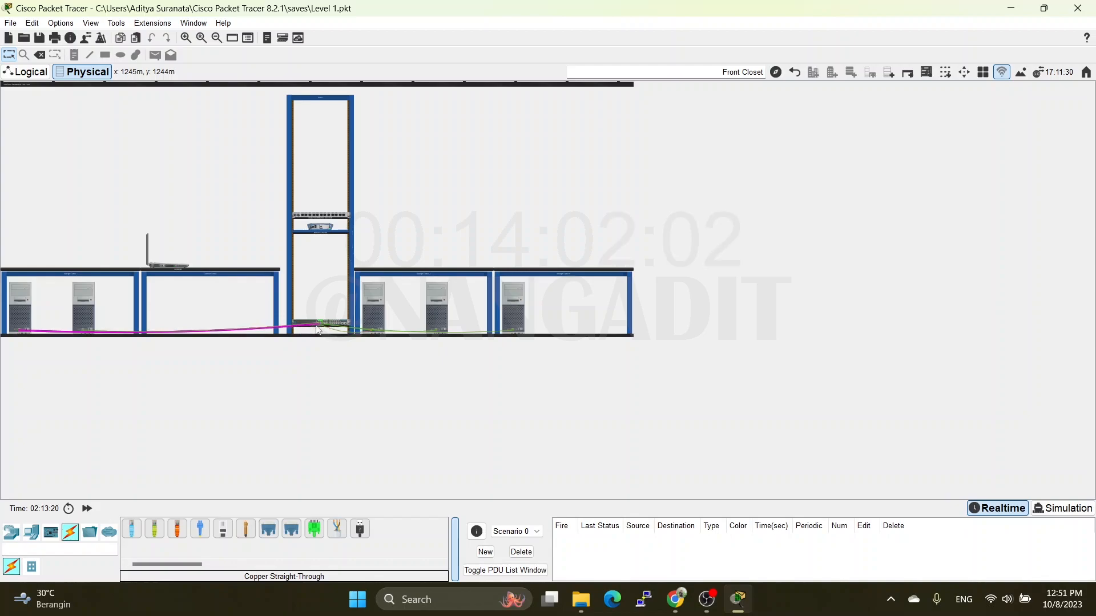
Examine the cabling between the rack's 2960 switch and the PCs under Design Tables 2 and 3
{"action": "scroll", "coordinate": [354, 356], "scroll_direction": "up", "scroll_amount": 2}
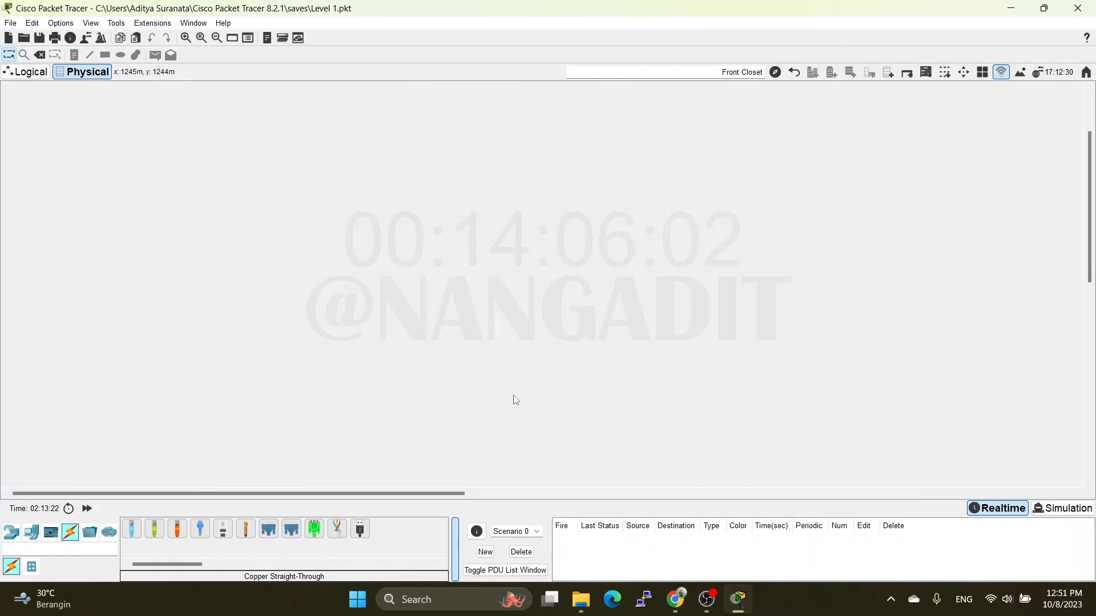
{"action": "scroll", "coordinate": [508, 422], "scroll_direction": "down", "scroll_amount": 5}
{"action": "scroll", "coordinate": [628, 457], "scroll_direction": "right", "scroll_amount": 5}
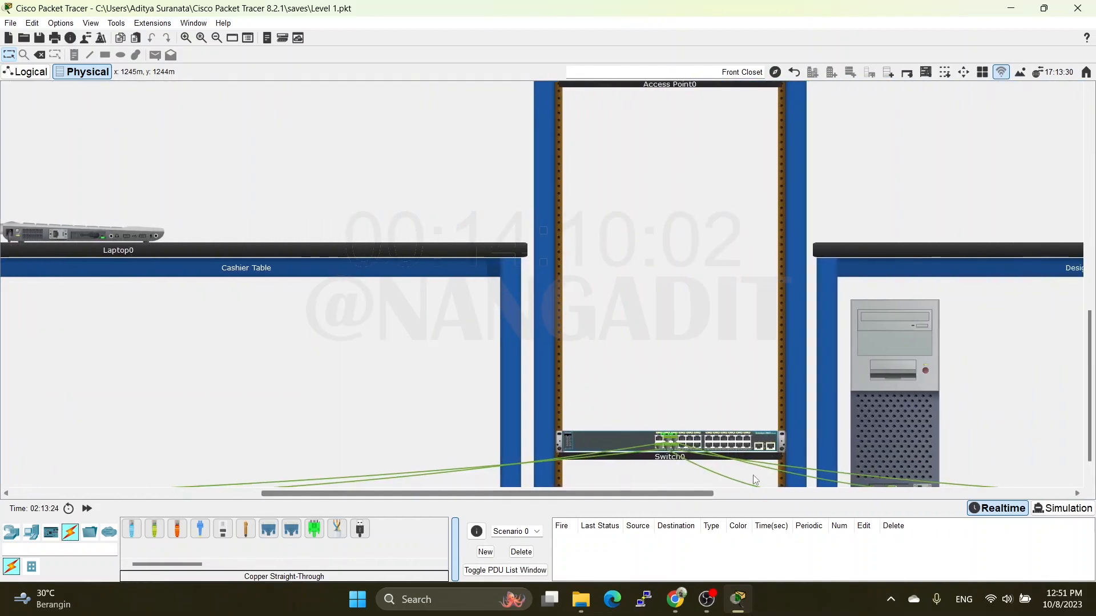
{"action": "scroll", "coordinate": [761, 471], "scroll_direction": "down", "scroll_amount": 1}
{"action": "scroll", "coordinate": [783, 458], "scroll_direction": "up", "scroll_amount": 2}
{"action": "scroll", "coordinate": [757, 458], "scroll_direction": "down", "scroll_amount": 5}
{"action": "scroll", "coordinate": [758, 458], "scroll_direction": "right", "scroll_amount": 4}
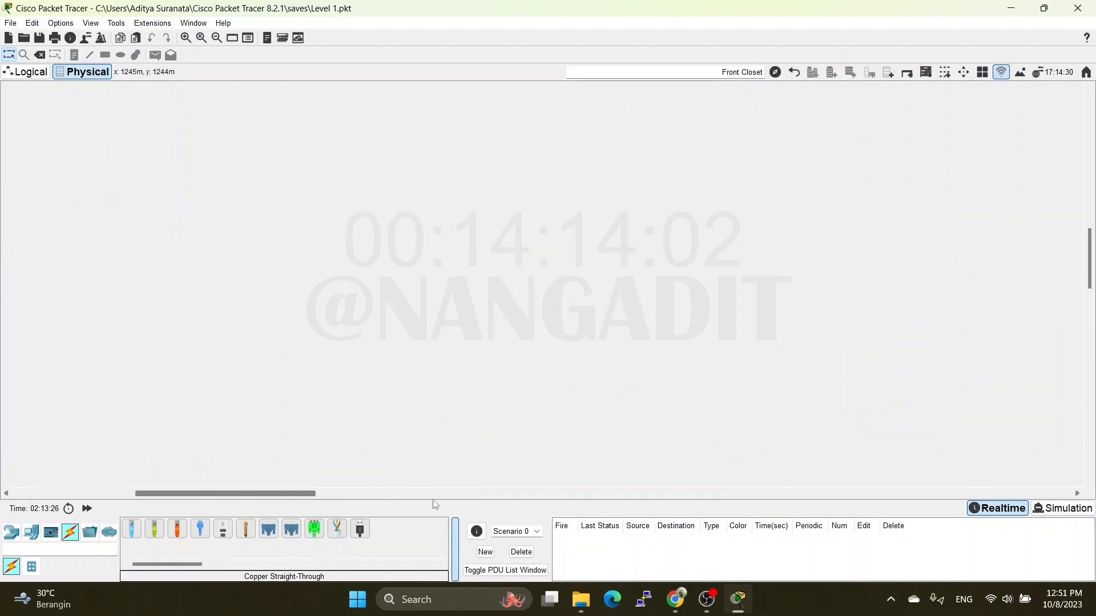
{"action": "scroll", "coordinate": [311, 501], "scroll_direction": "right", "scroll_amount": 5}
{"action": "scroll", "coordinate": [604, 411], "scroll_direction": "down", "scroll_amount": 5}
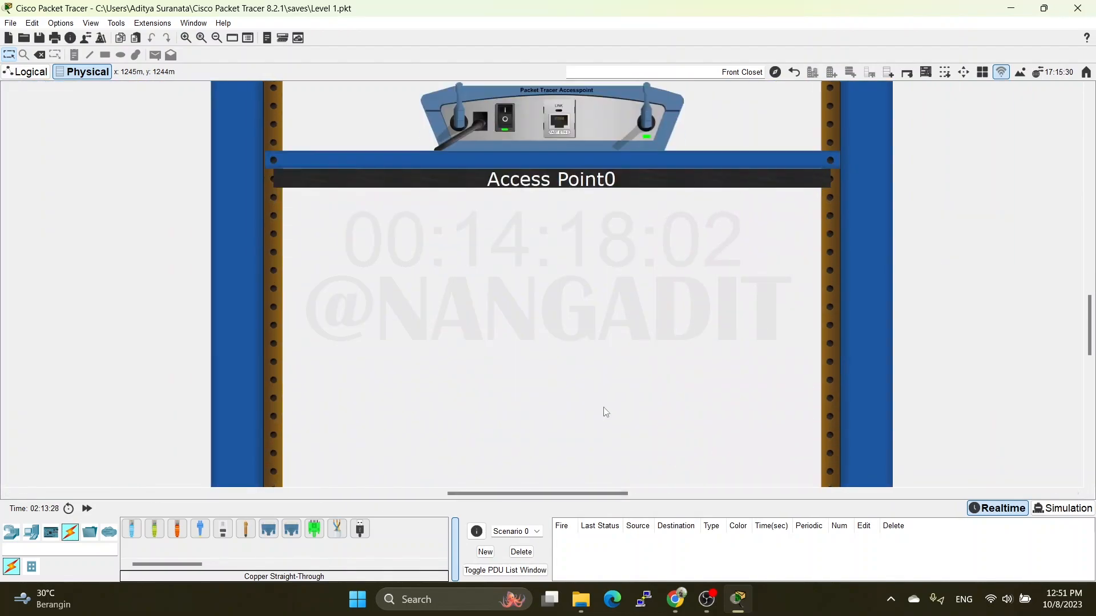
{"action": "scroll", "coordinate": [606, 411], "scroll_direction": "down", "scroll_amount": 4}
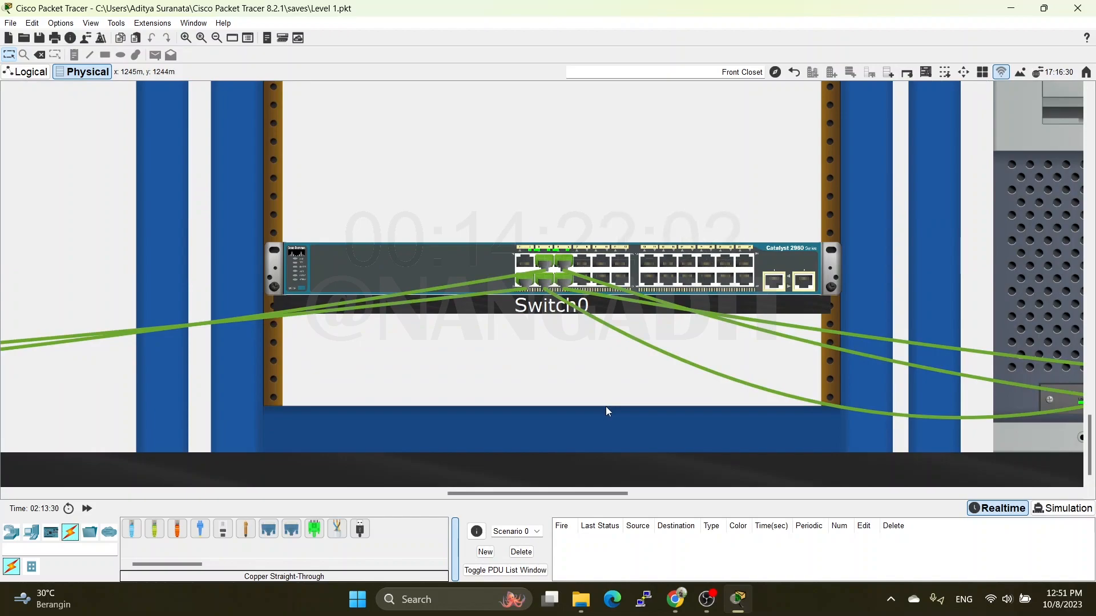
{"action": "left_click_drag", "start_coordinate": [587, 495], "coordinate": [586, 496]}
{"action": "scroll", "coordinate": [612, 406], "scroll_direction": "down", "scroll_amount": 3}
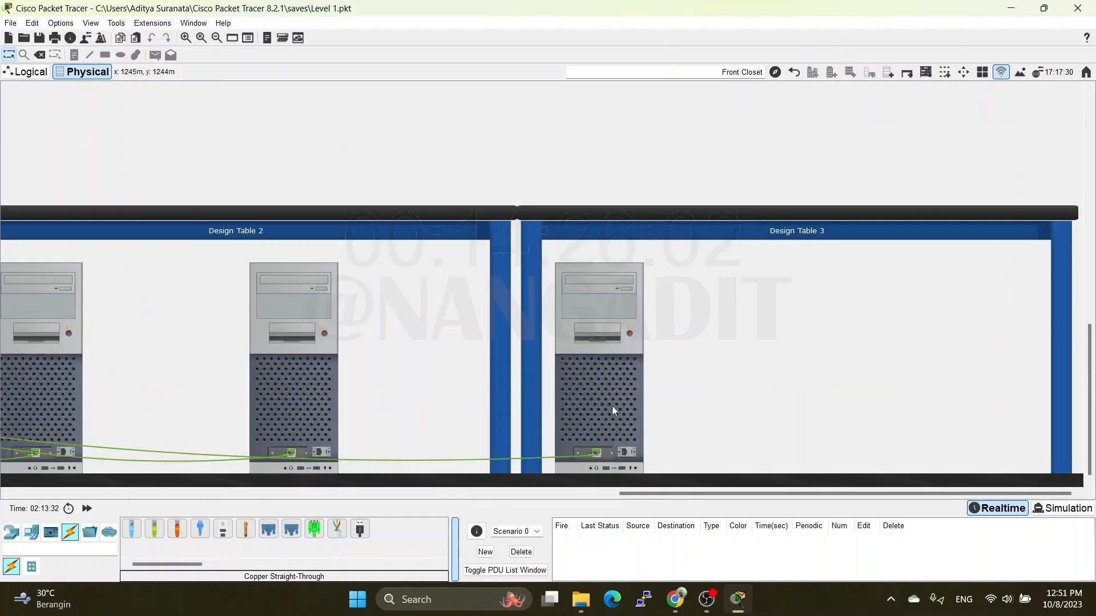
{"action": "scroll", "coordinate": [613, 407], "scroll_direction": "down", "scroll_amount": 3}
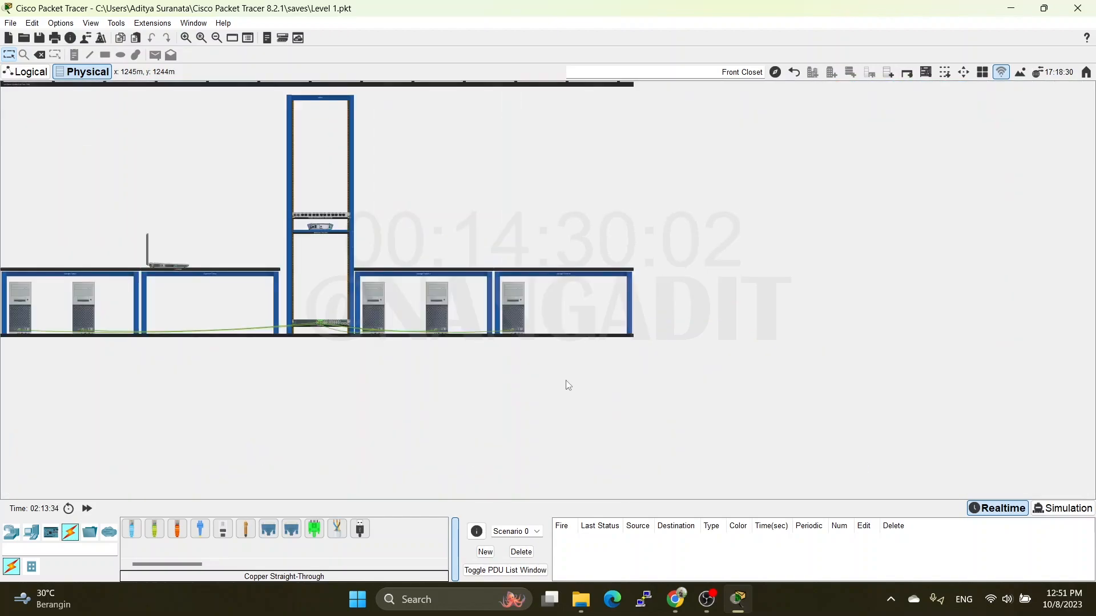